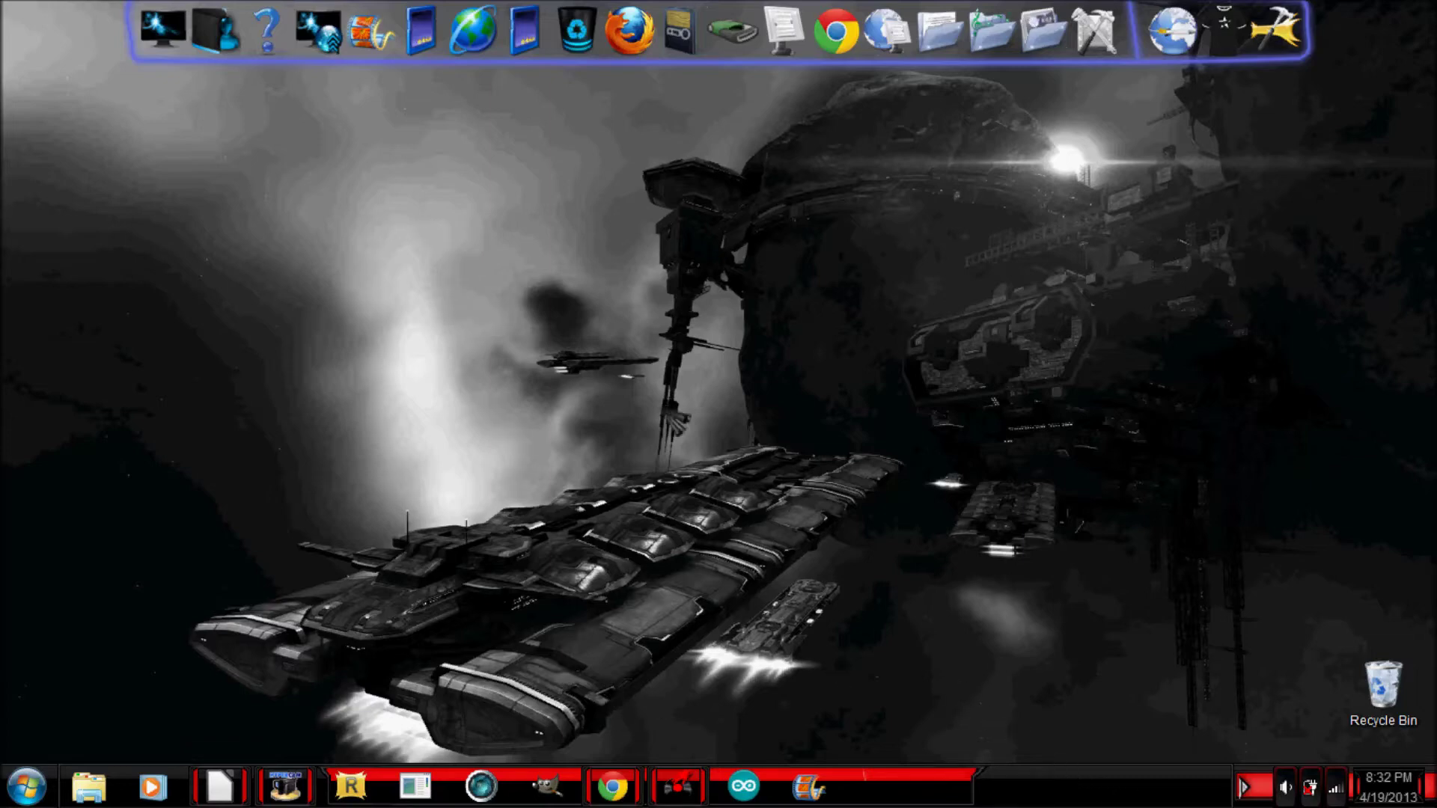
Bring Chrome back to the HUD Premium thread and open the Virtual Customs registration page, dismissing the alert.
click(612, 786)
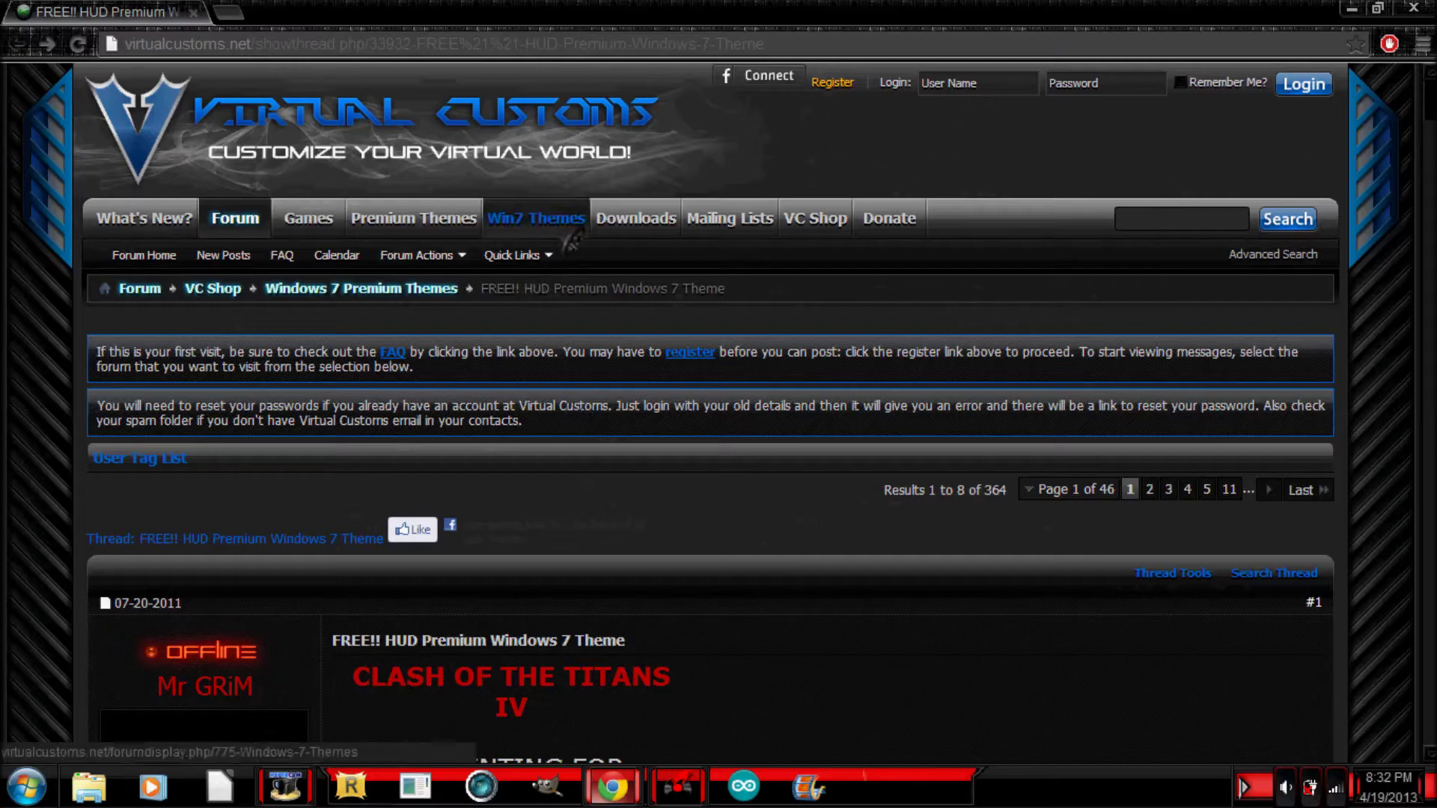
scroll(767, 135, down, 7)
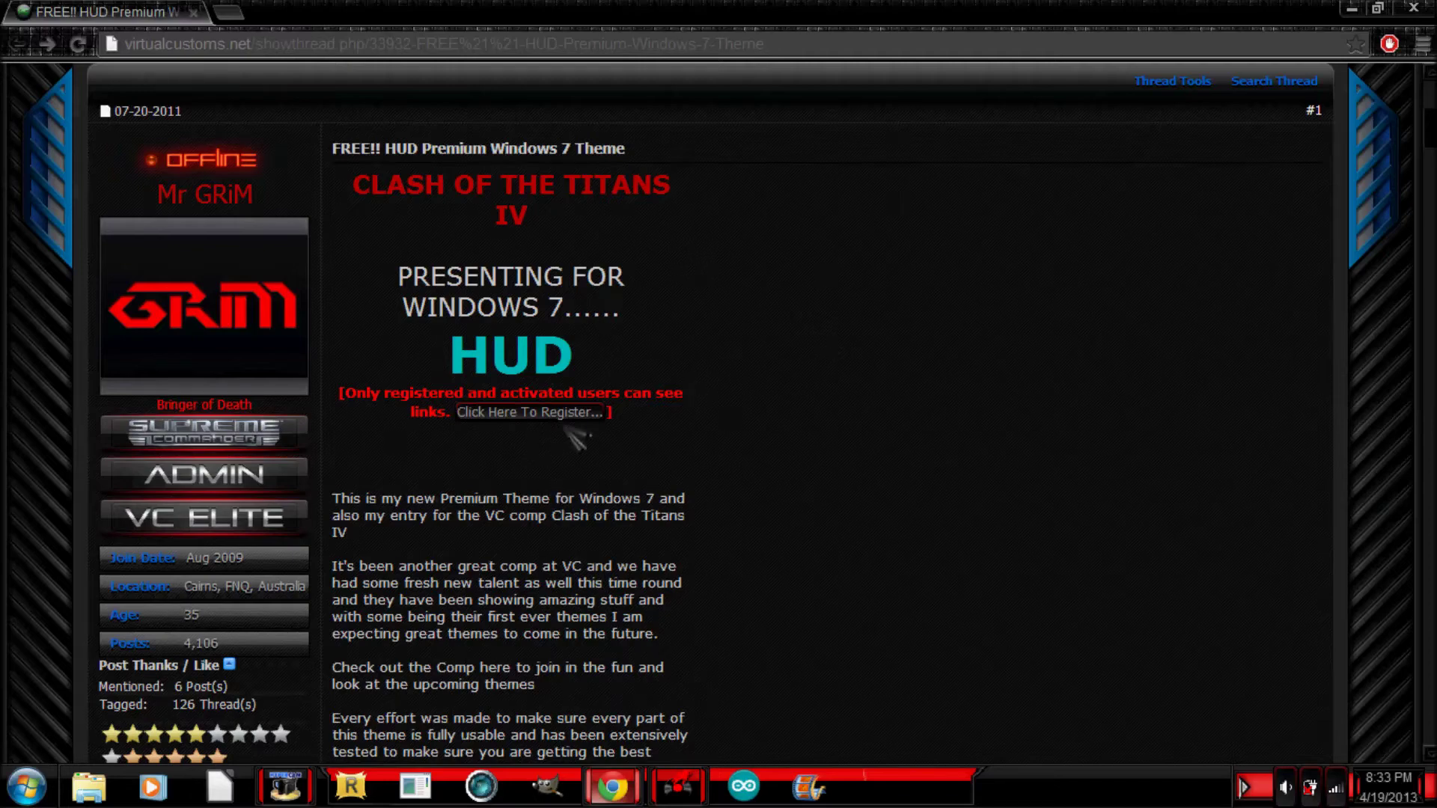
scroll(591, 407, down, 8)
scroll(566, 397, down, 3)
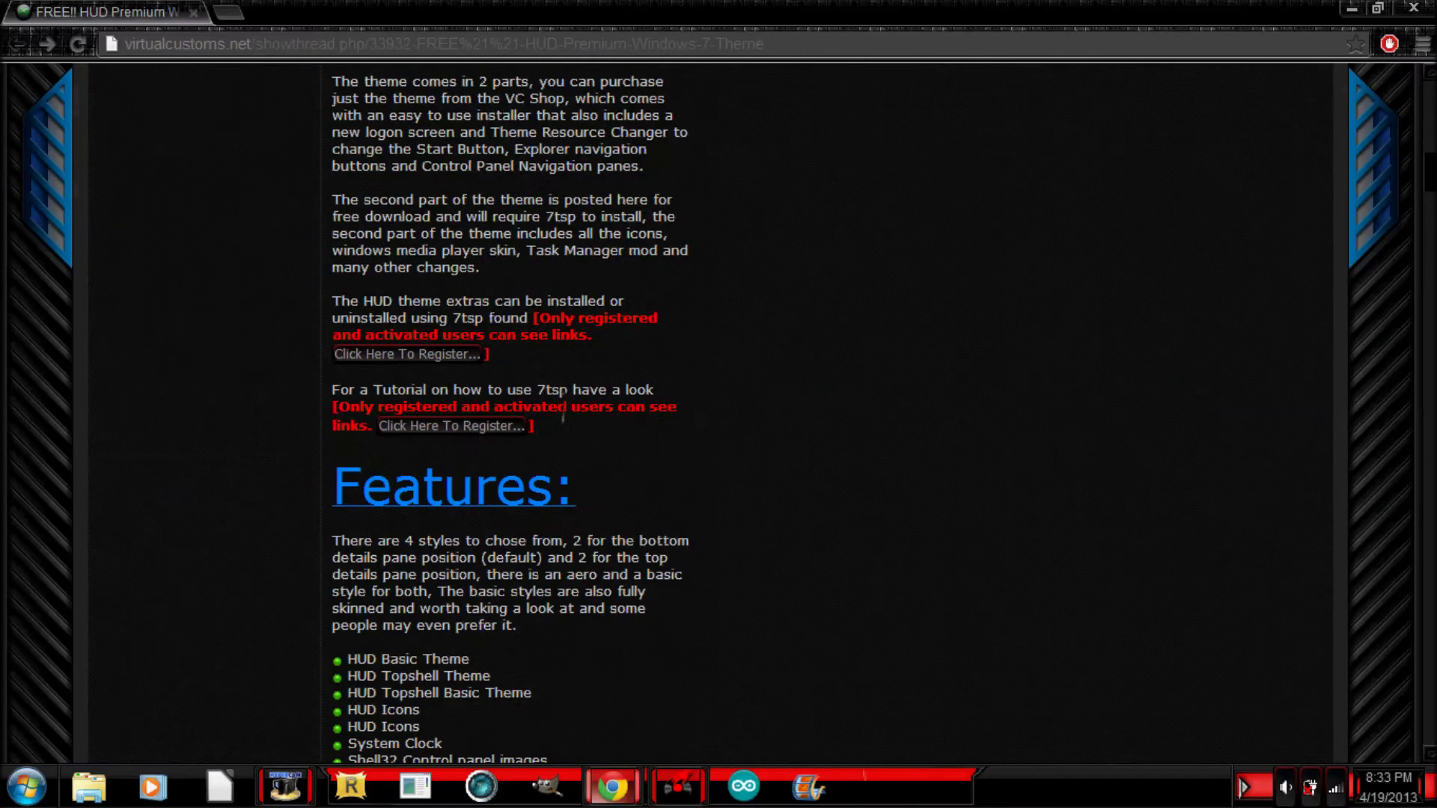
scroll(537, 365, up, 12)
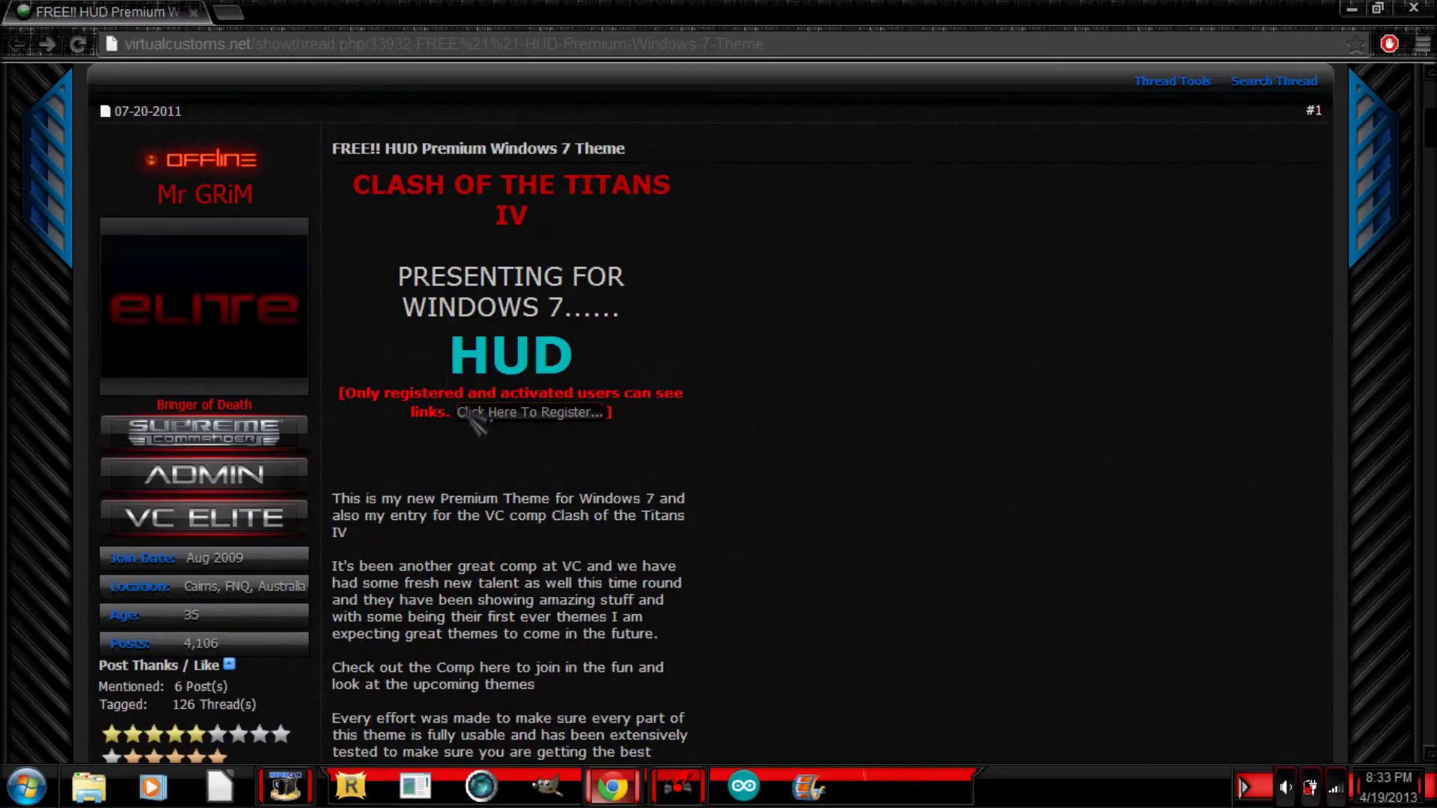
click(518, 418)
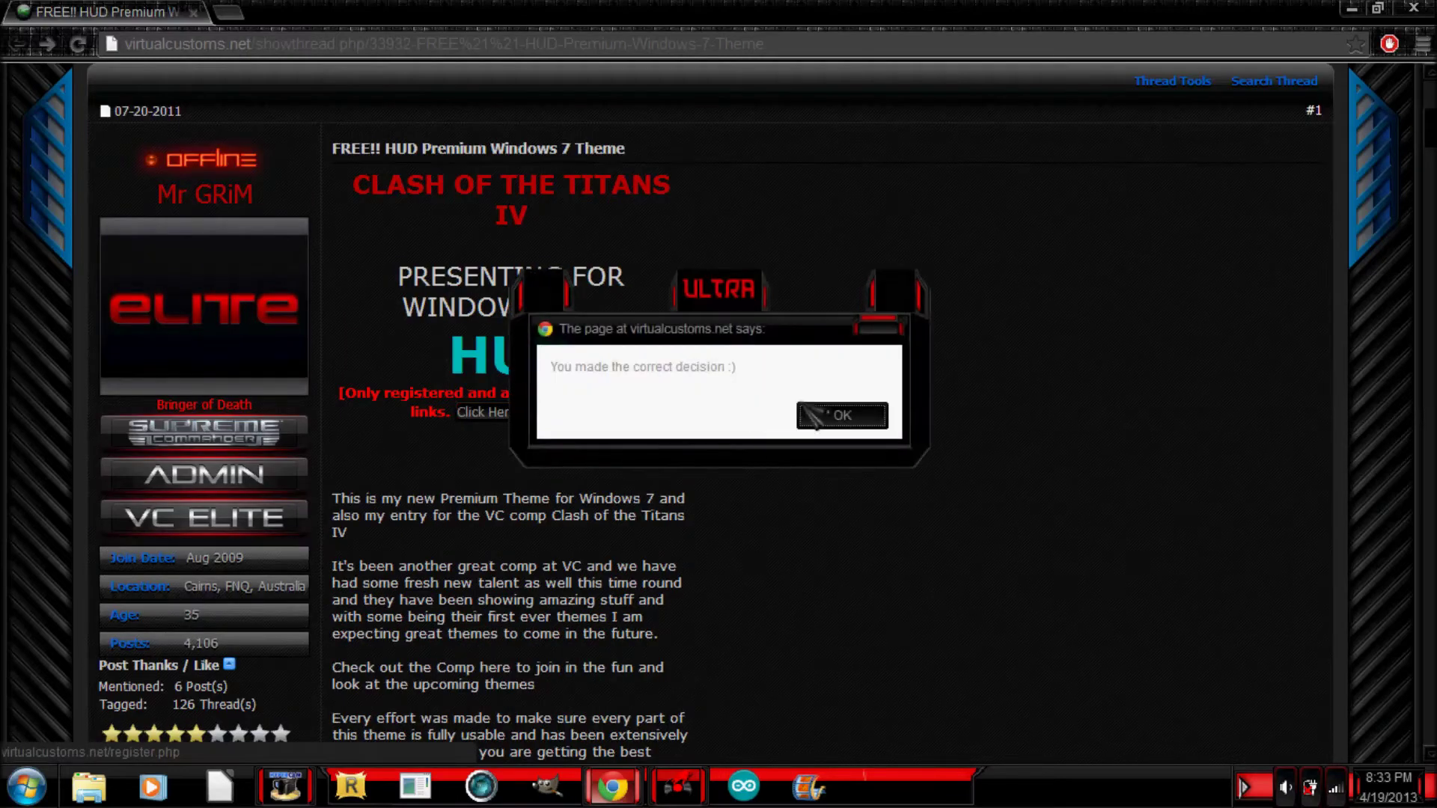
click(844, 413)
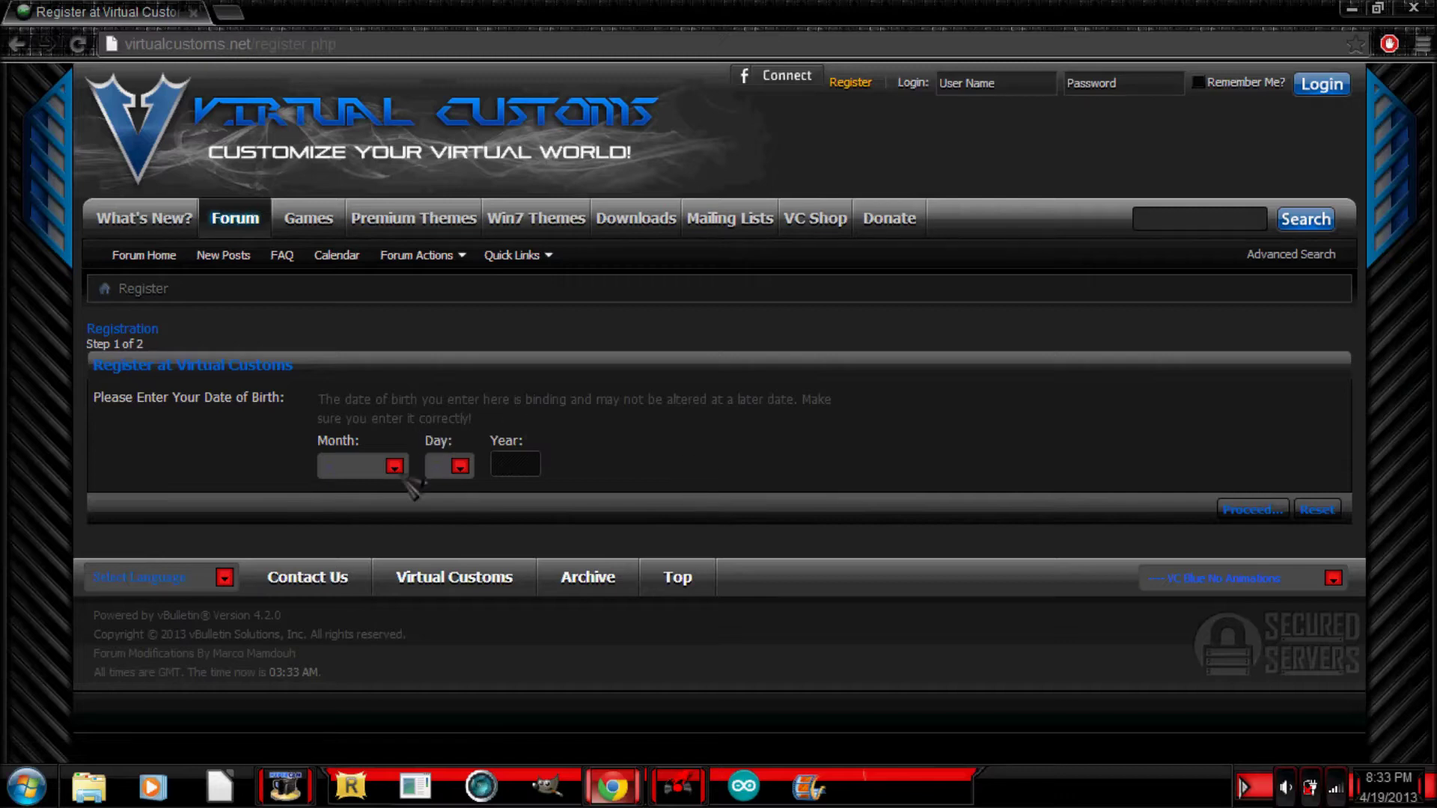
Pick the birth month and go through the registration form fields.
click(408, 465)
click(614, 452)
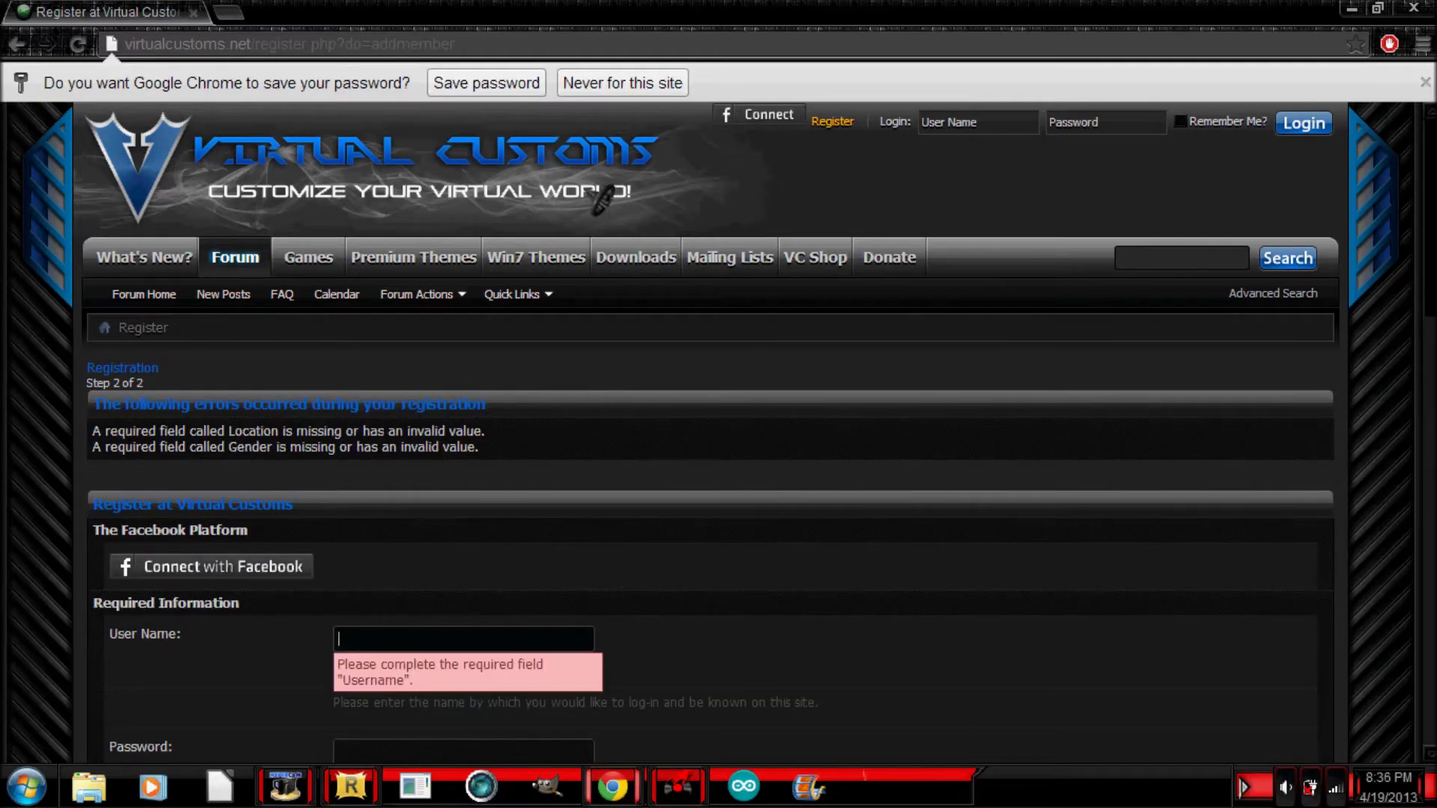
scroll(764, 519, down, 14)
scroll(535, 441, down, 5)
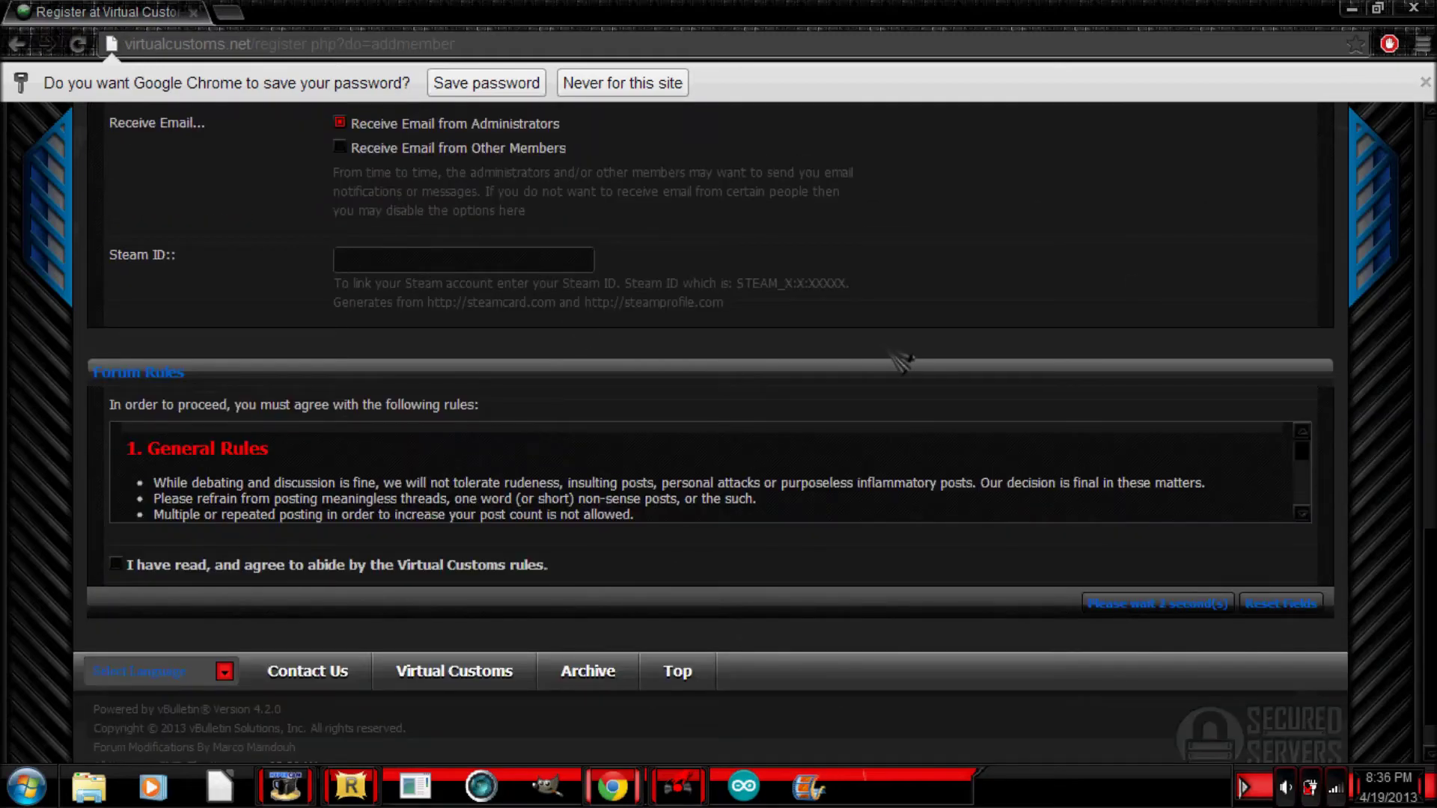
scroll(898, 361, up, 9)
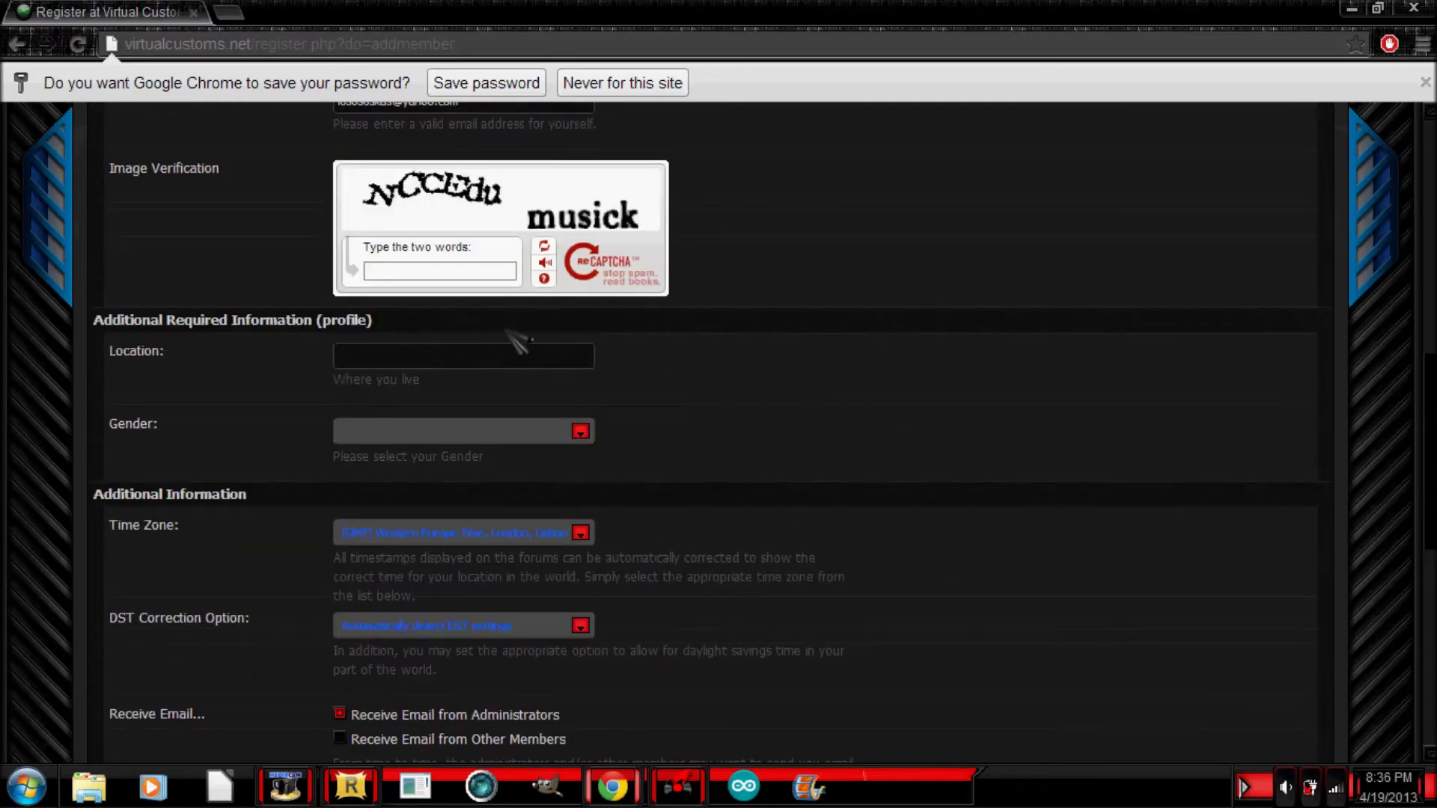
scroll(522, 339, down, 2)
scroll(522, 339, down, 7)
scroll(449, 299, up, 5)
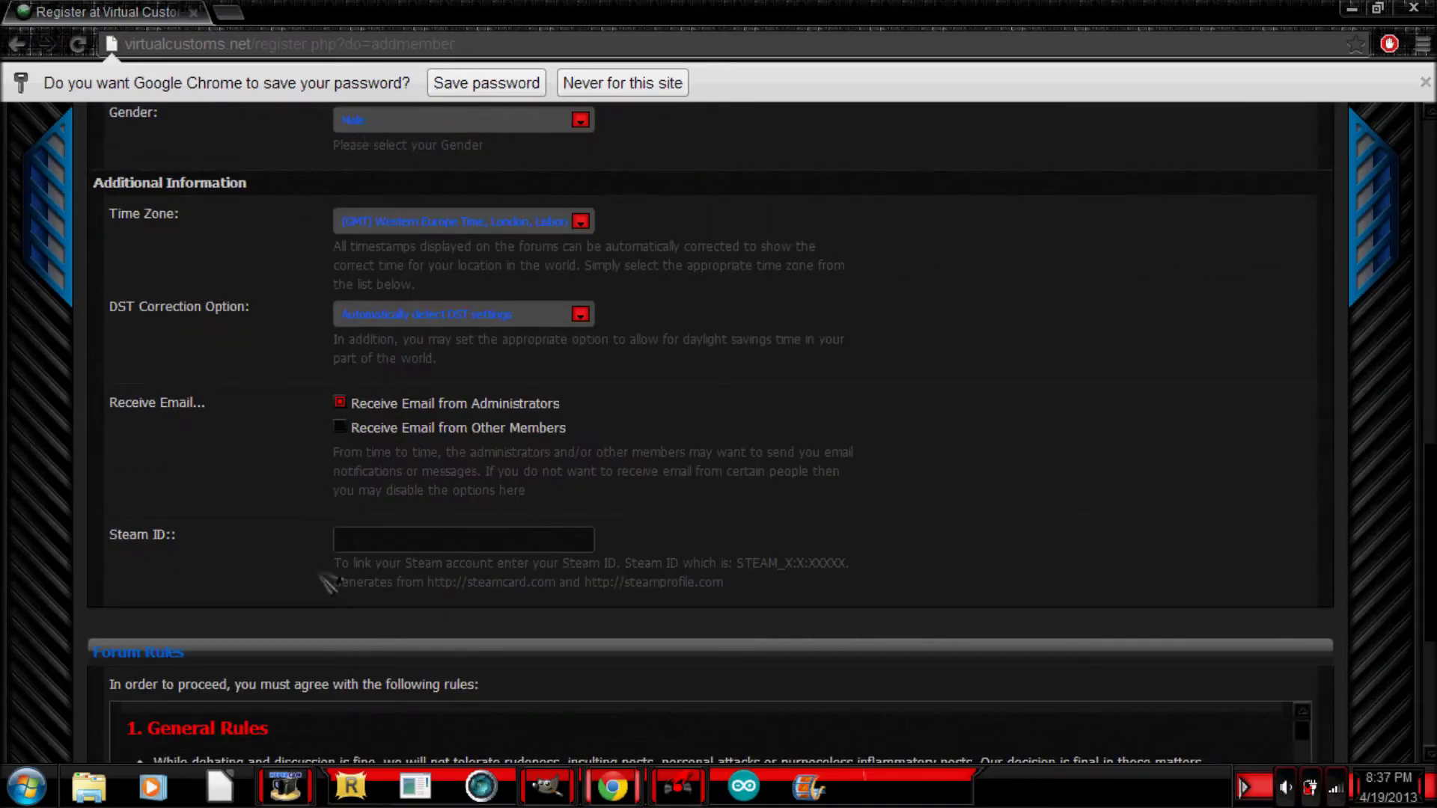
scroll(299, 587, down, 1)
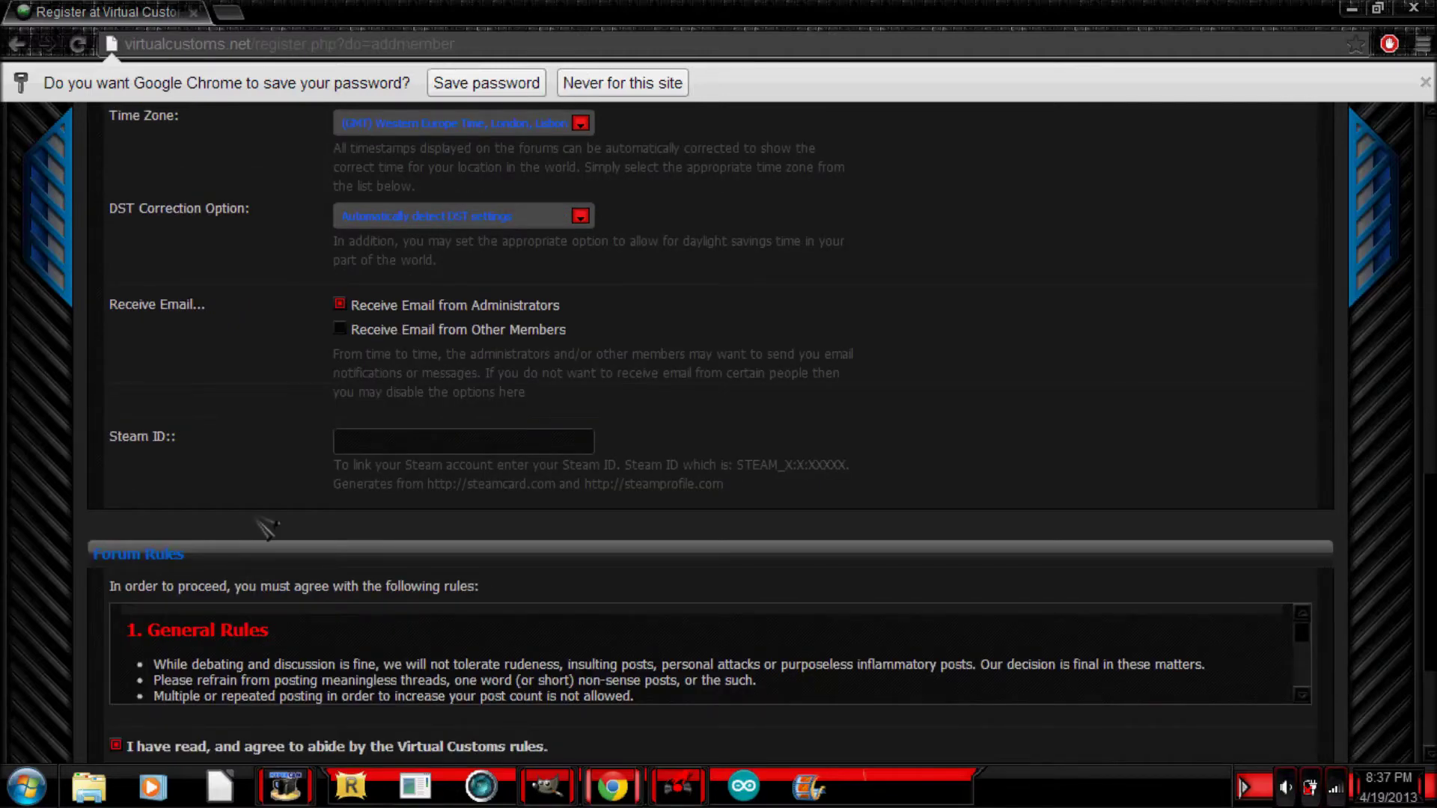
scroll(222, 586, down, 1)
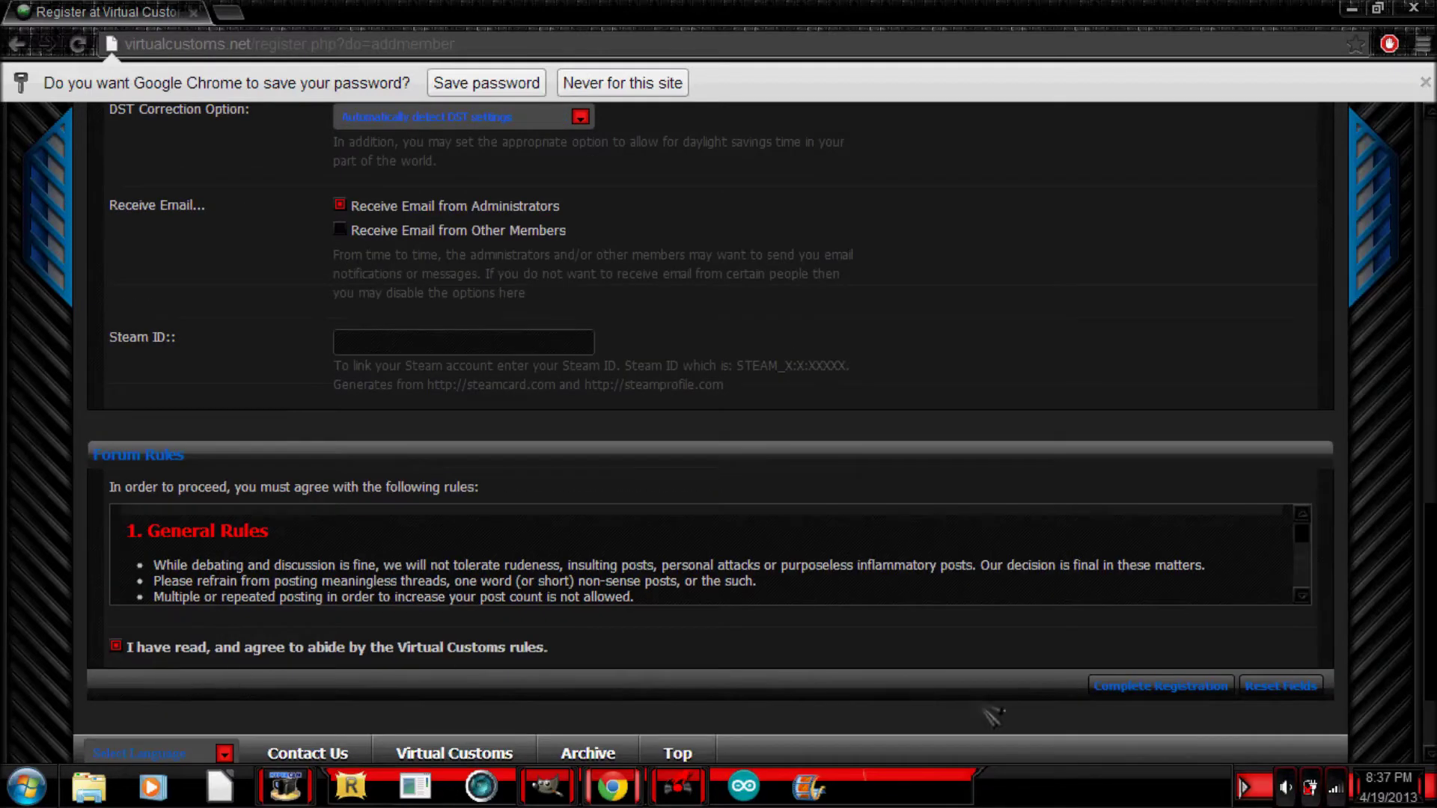
Save the account password in Chrome and submit the registration, acknowledging the password warning.
click(479, 83)
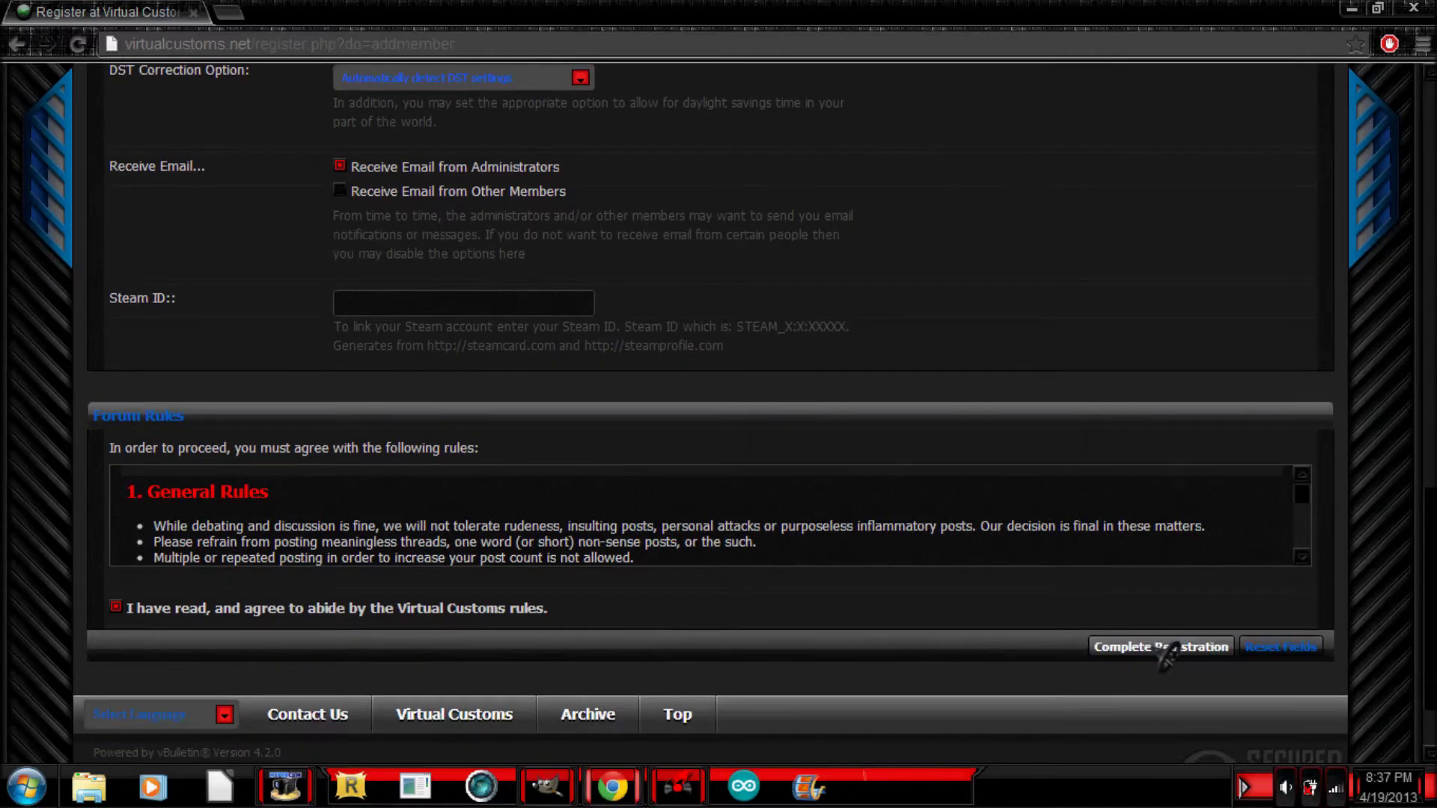
click(1137, 648)
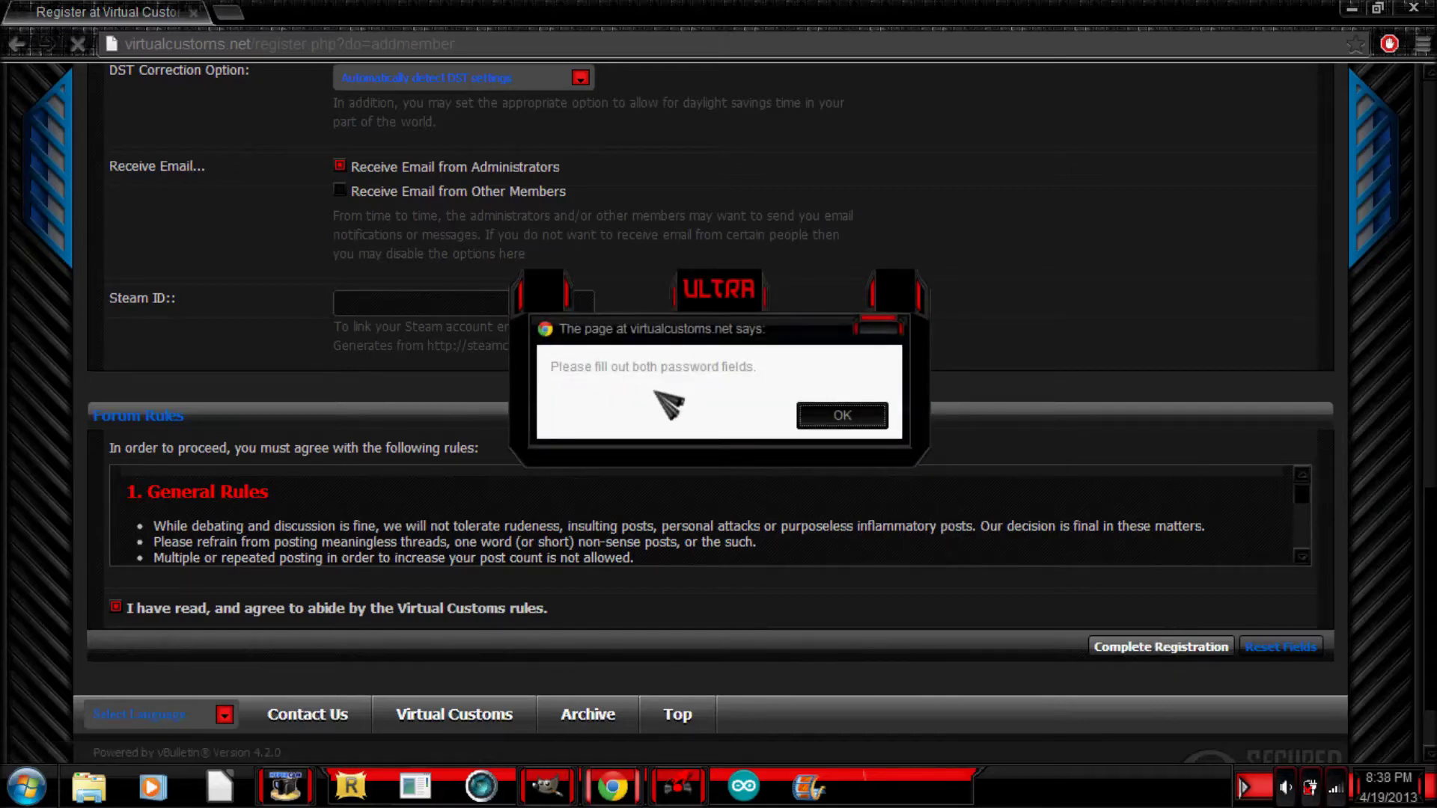
click(842, 416)
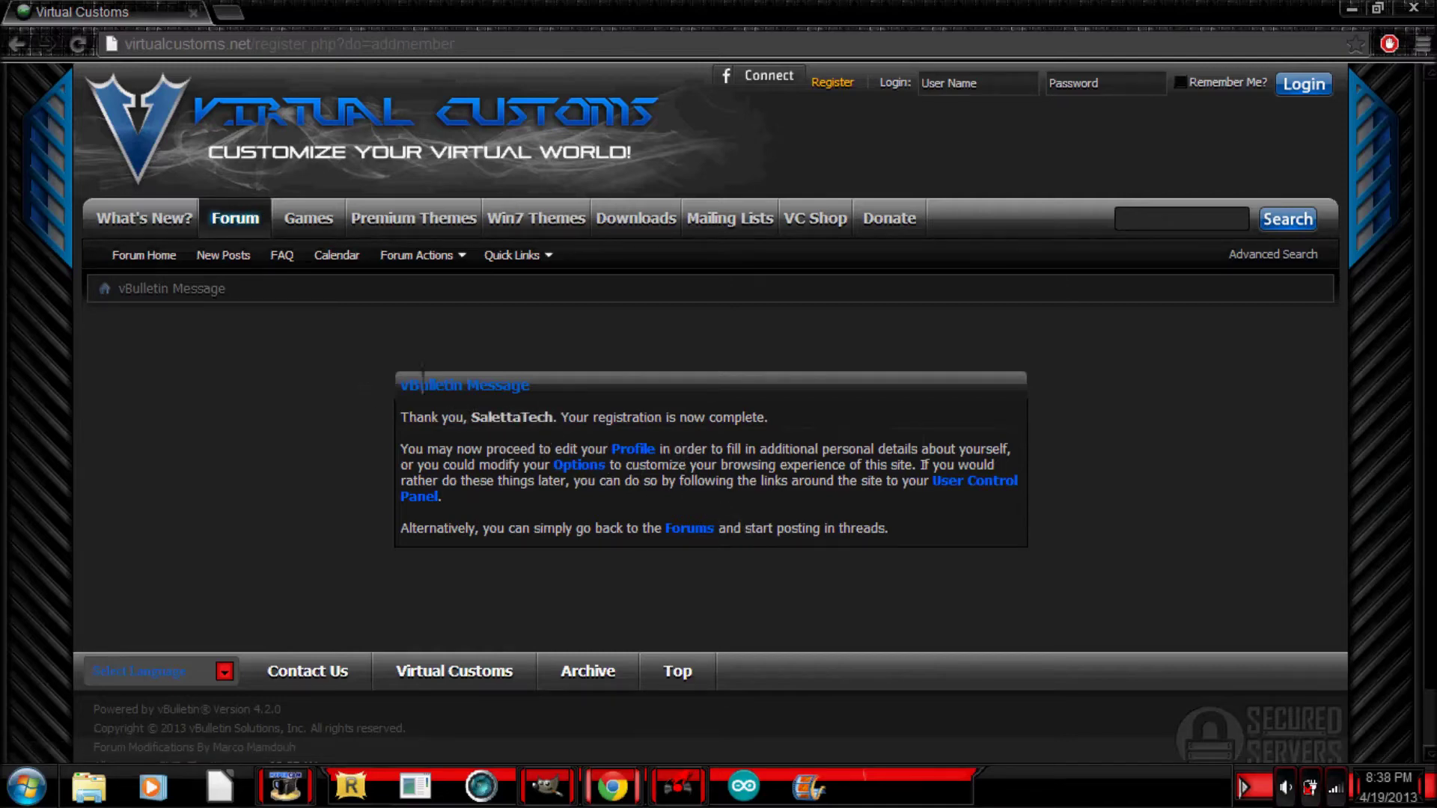
Open and close two blank tabs, then go back to the previous page.
scroll(423, 378, down, 1)
scroll(524, 417, up, 1)
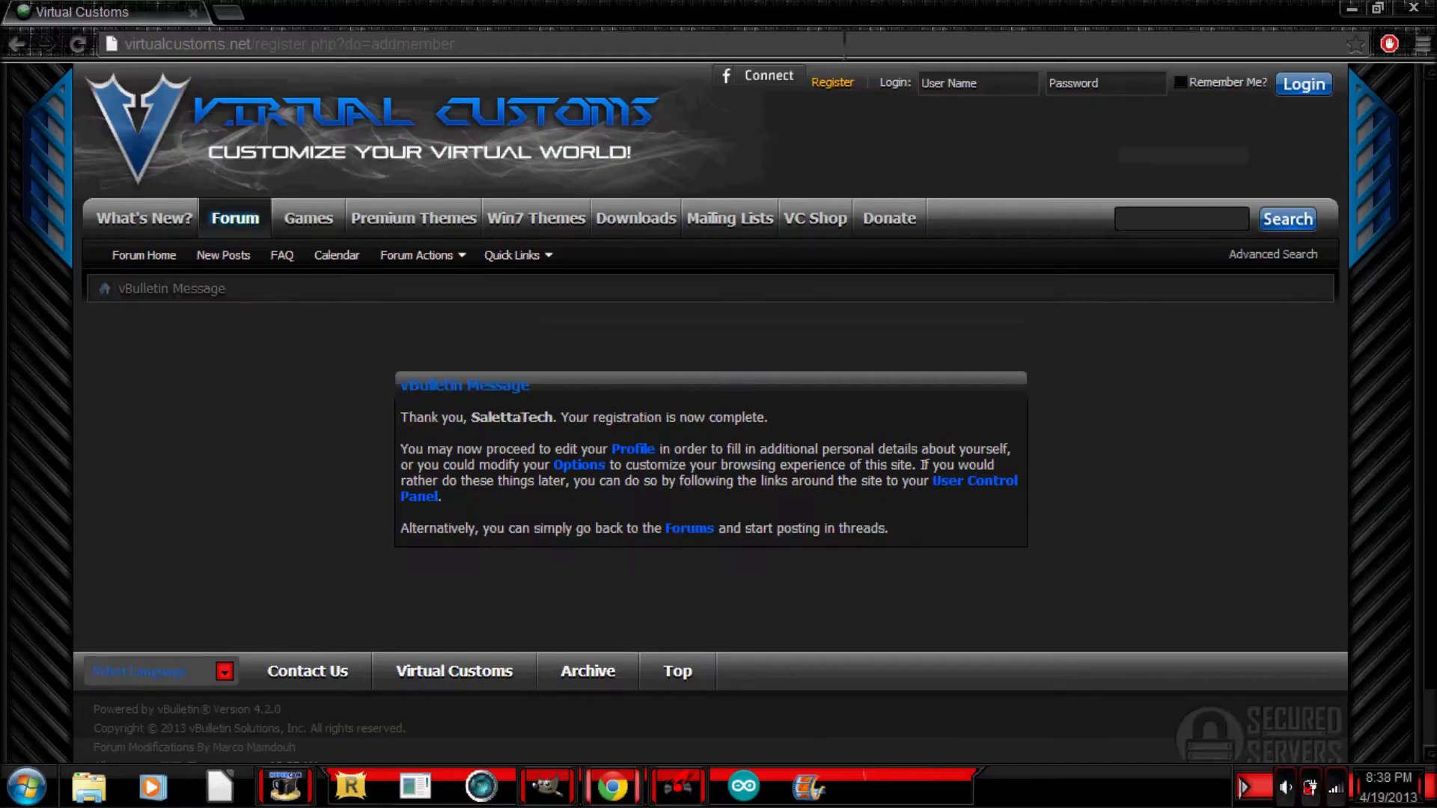
click(229, 12)
click(396, 12)
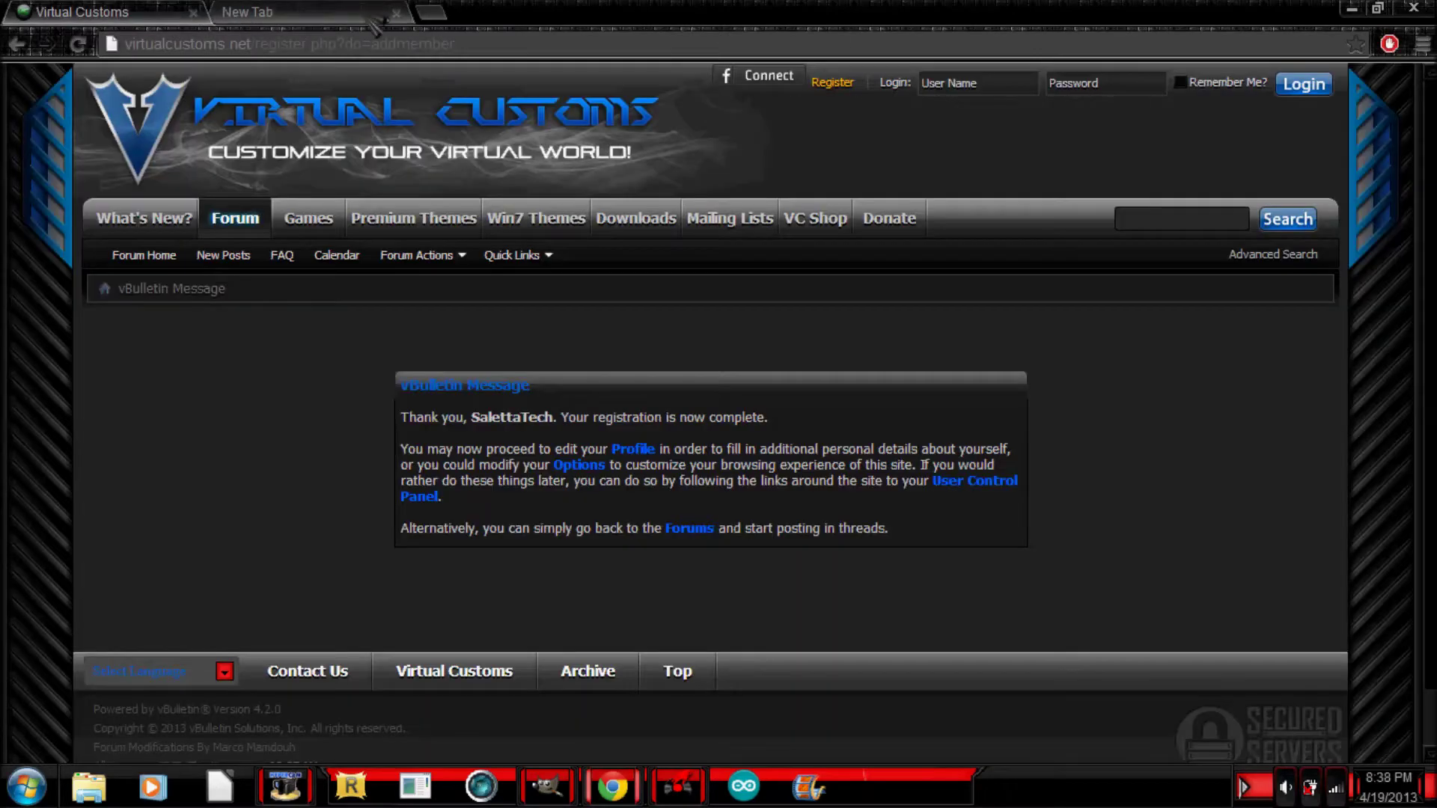
click(389, 13)
click(396, 13)
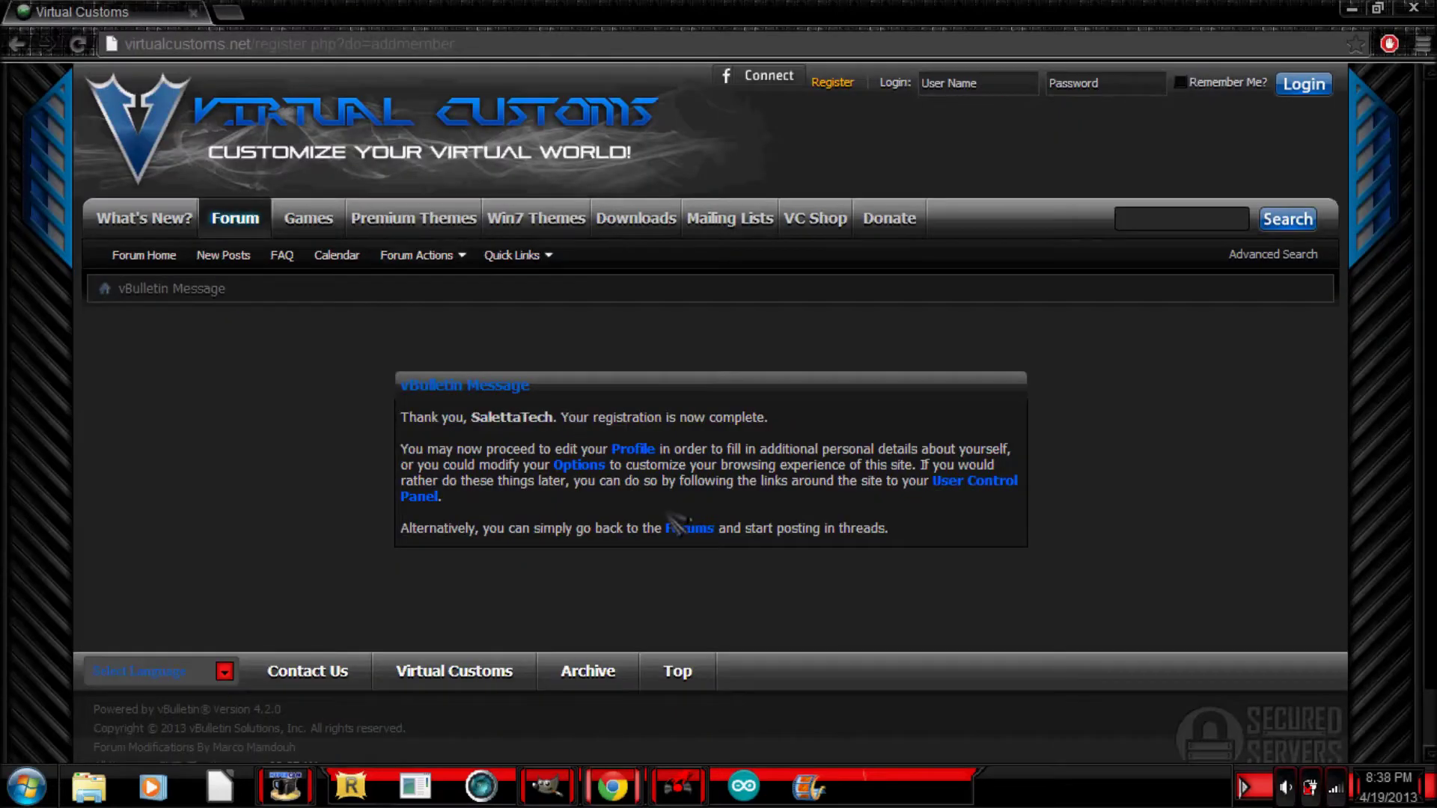
click(16, 43)
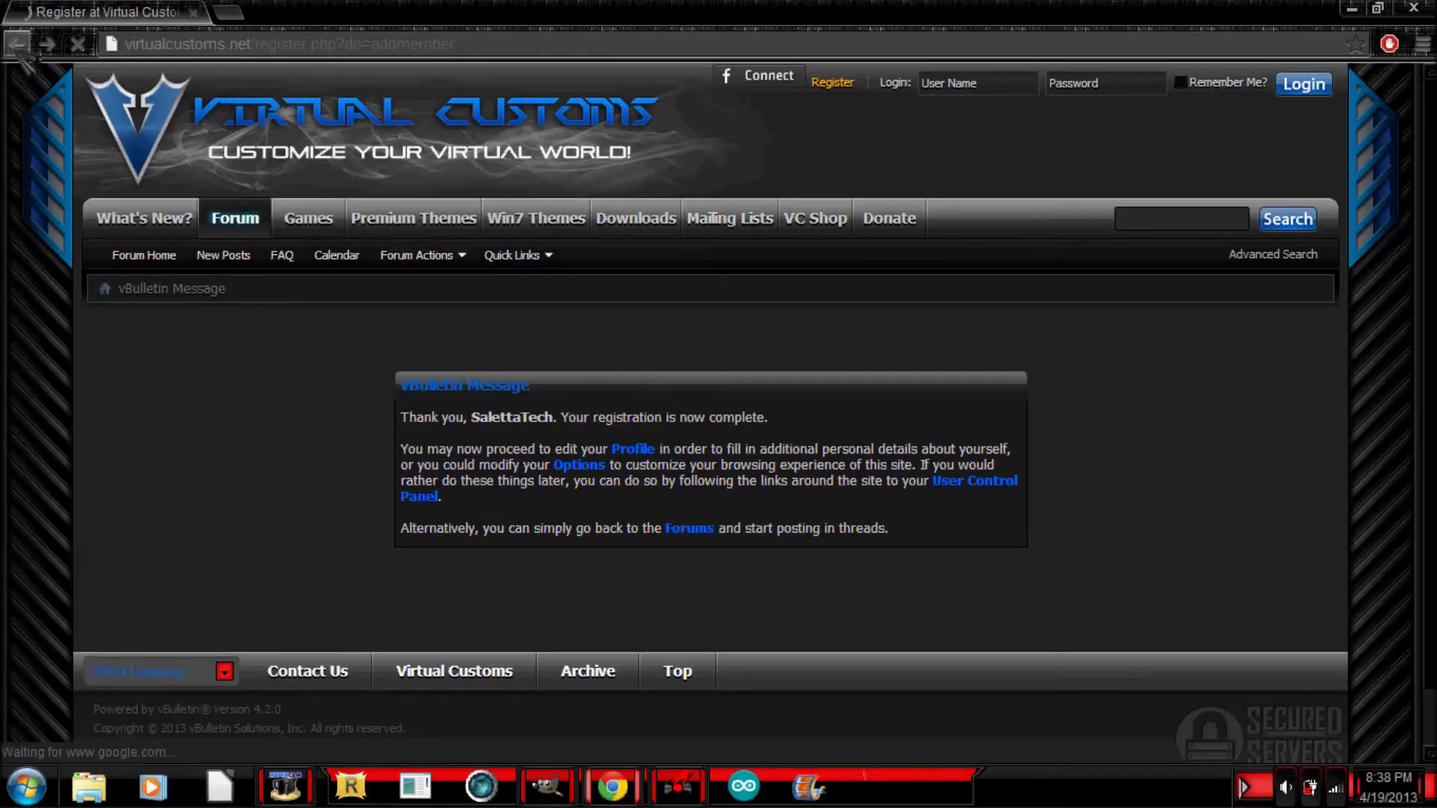
Return to the HUD Premium thread and fill the Login box with the saved user name suggestion.
click(18, 46)
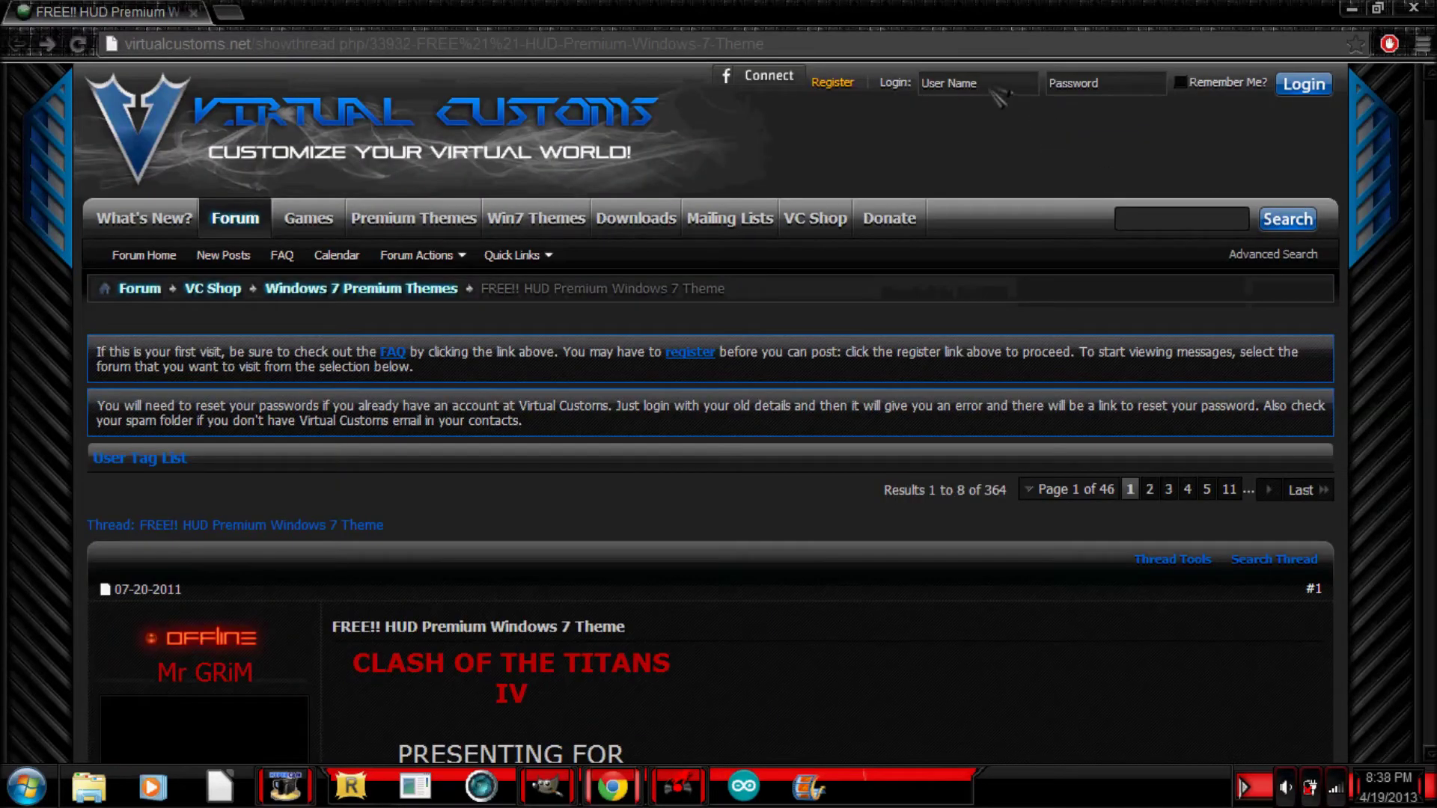
text(SalettaTech)
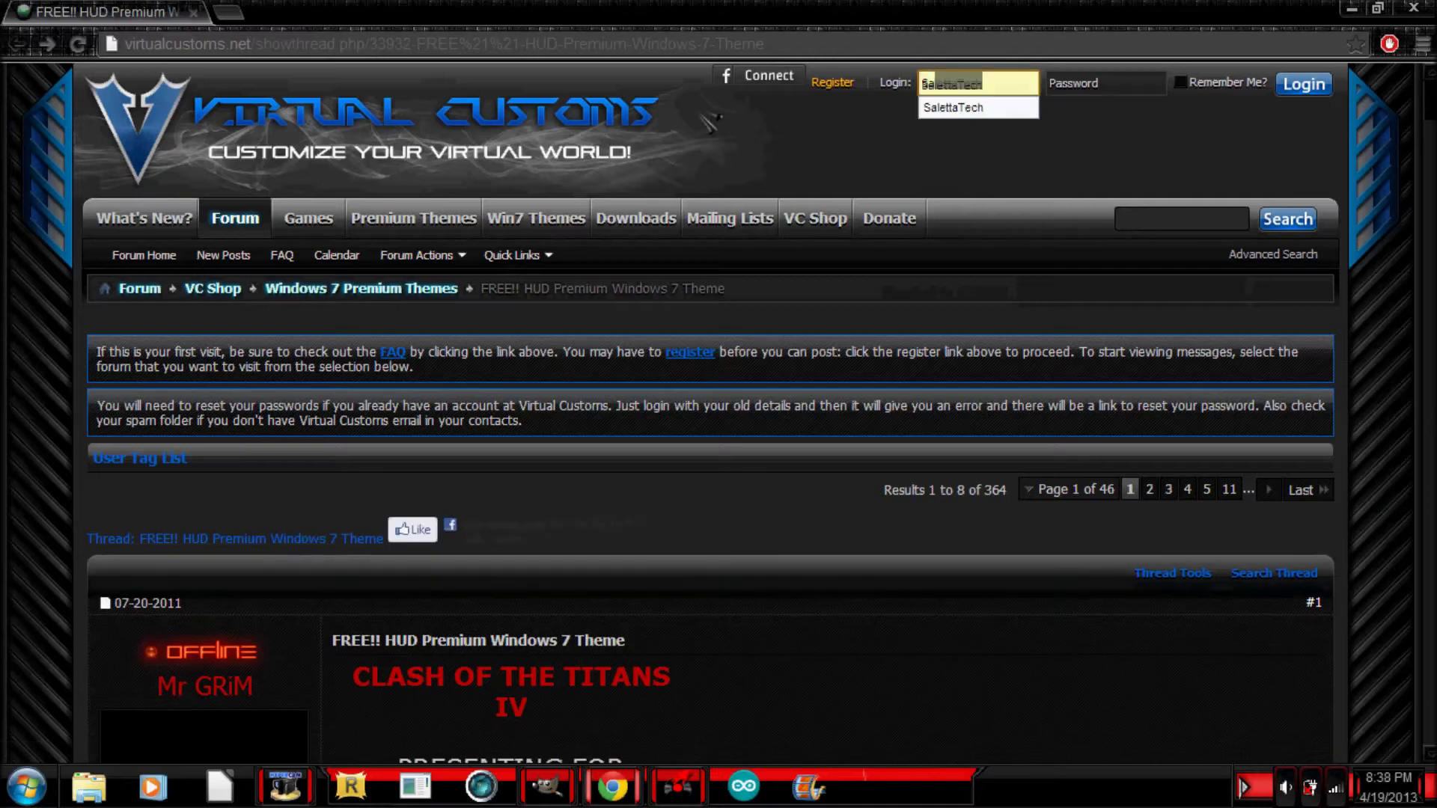
click(1003, 108)
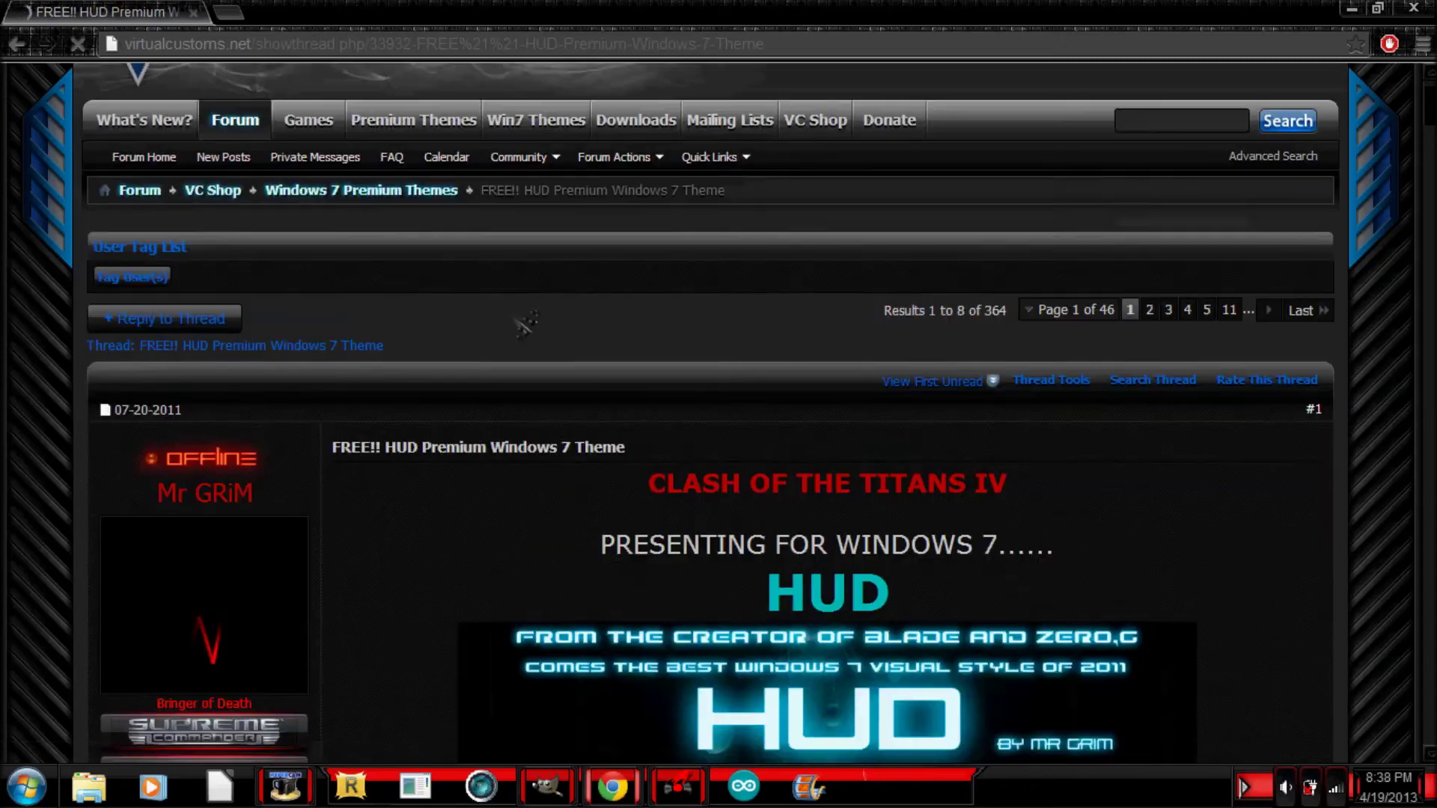
Scroll past the HUD screenshots to the HUDThemePackx64, x86 and 7tsp download links.
scroll(725, 560, down, 6)
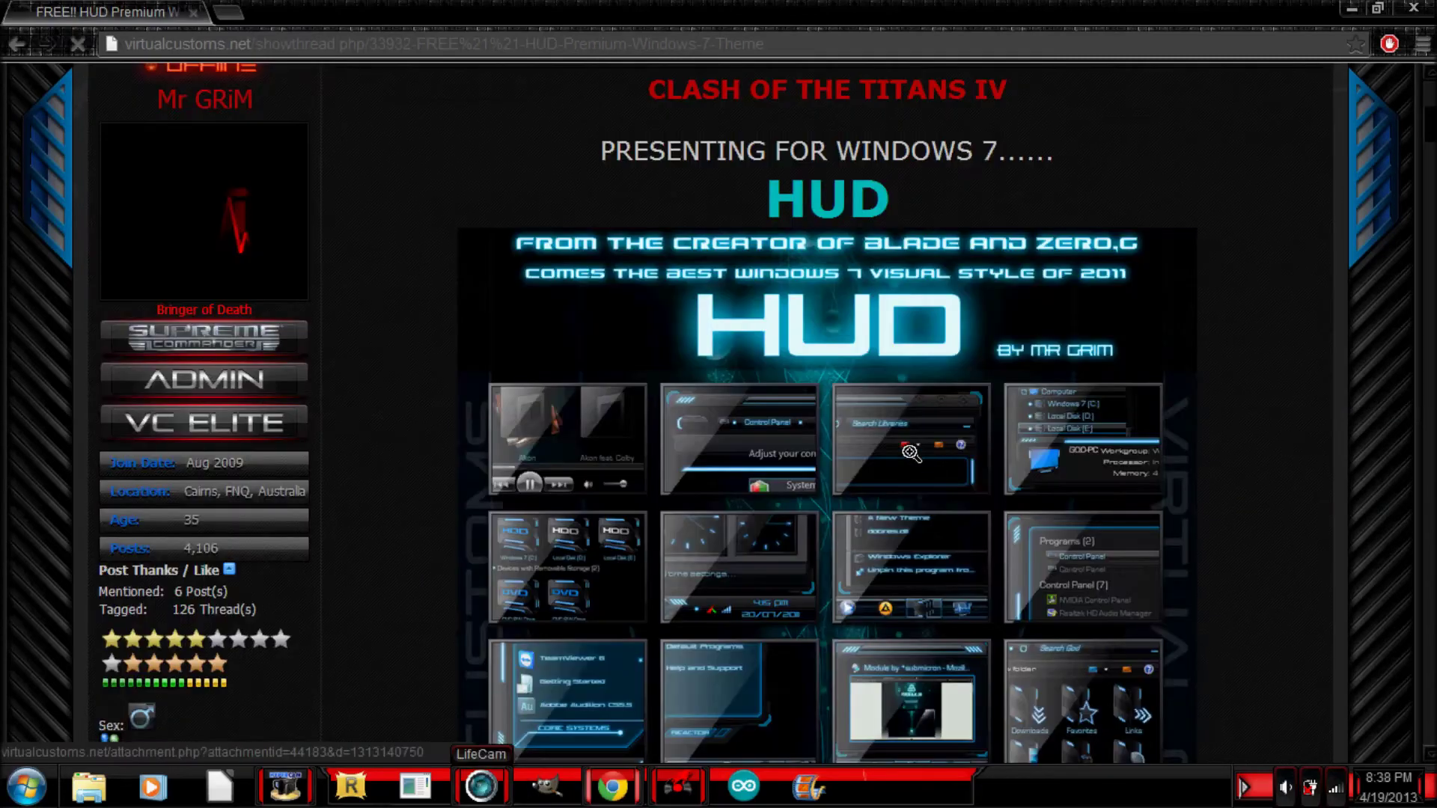
scroll(805, 389, down, 2)
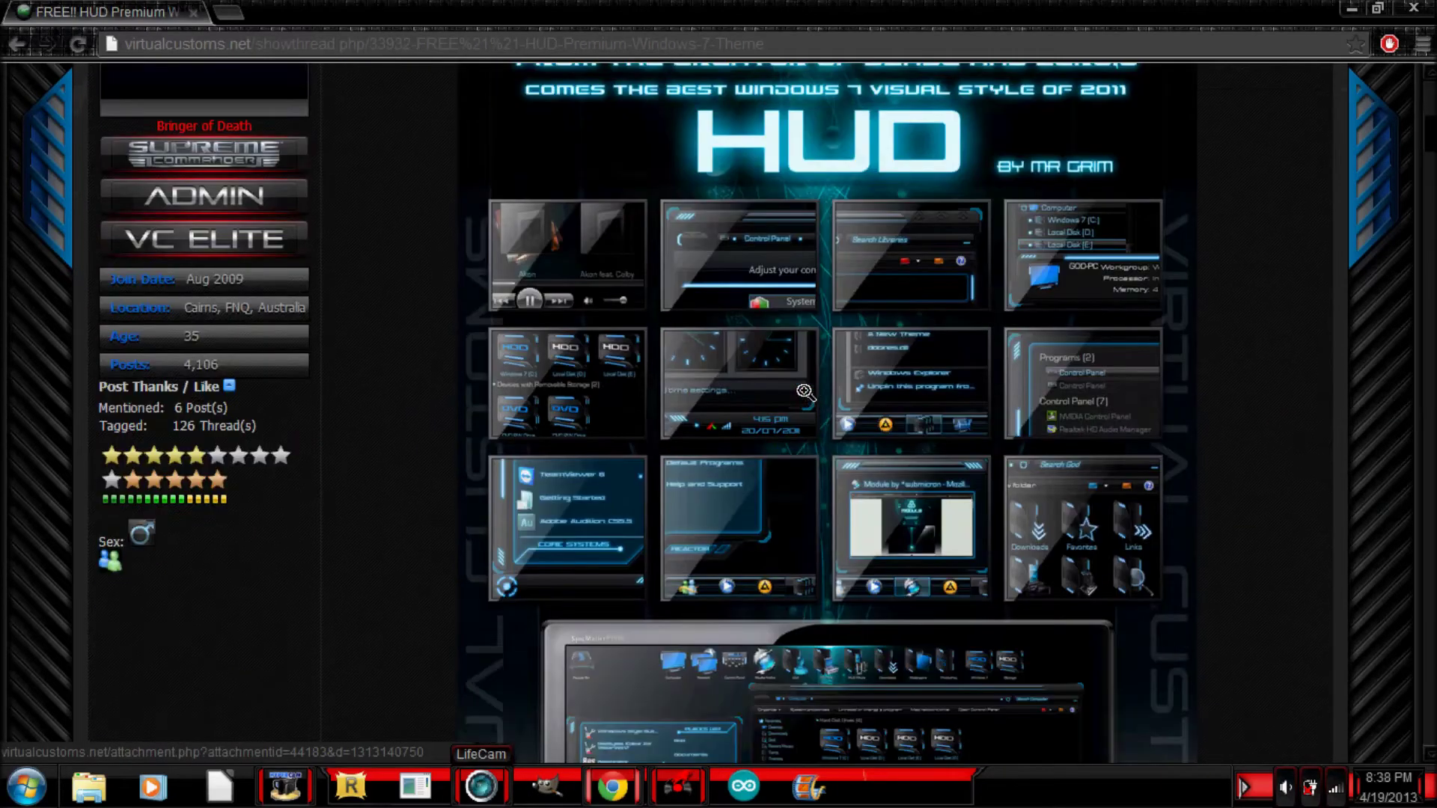
scroll(876, 551, down, 4)
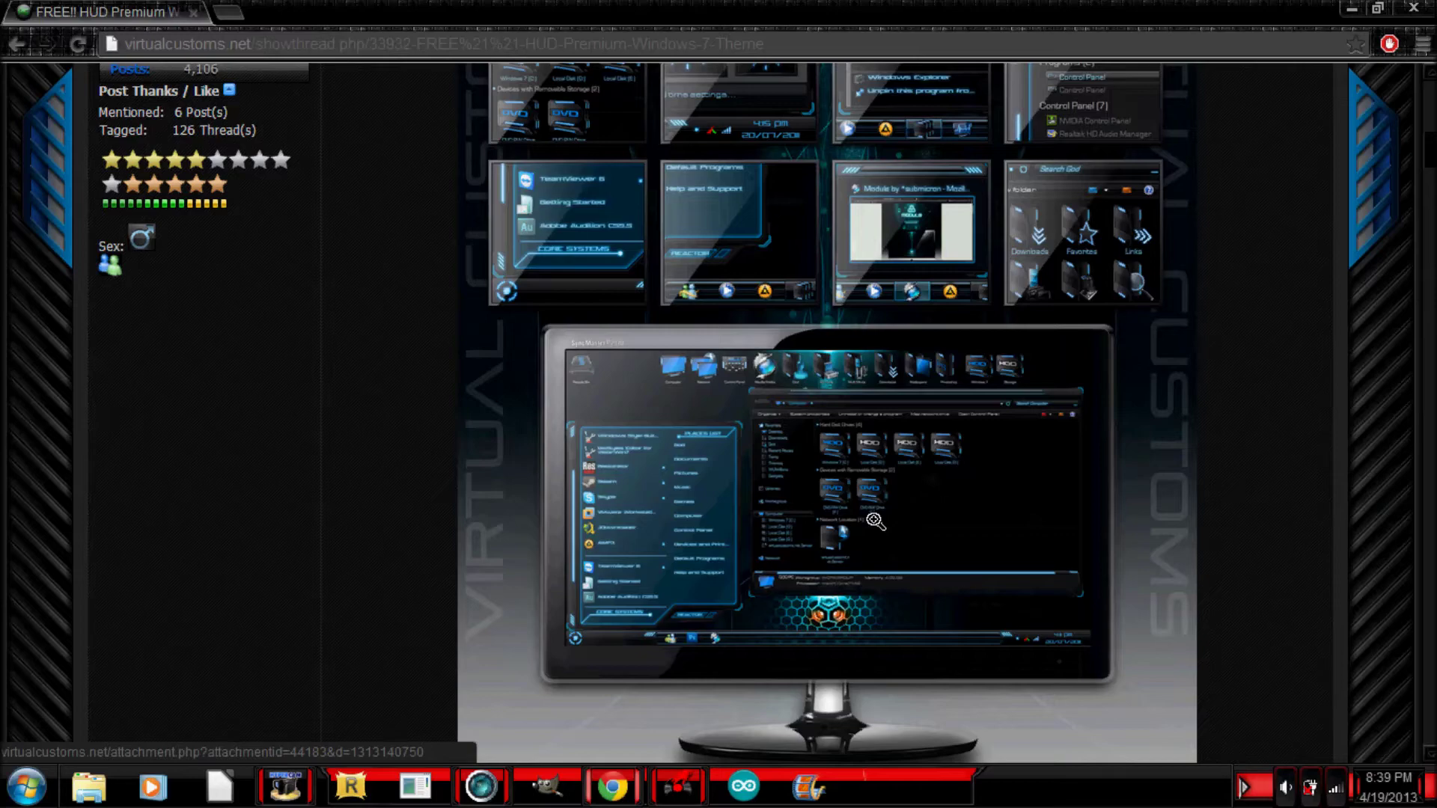
scroll(875, 521, down, 15)
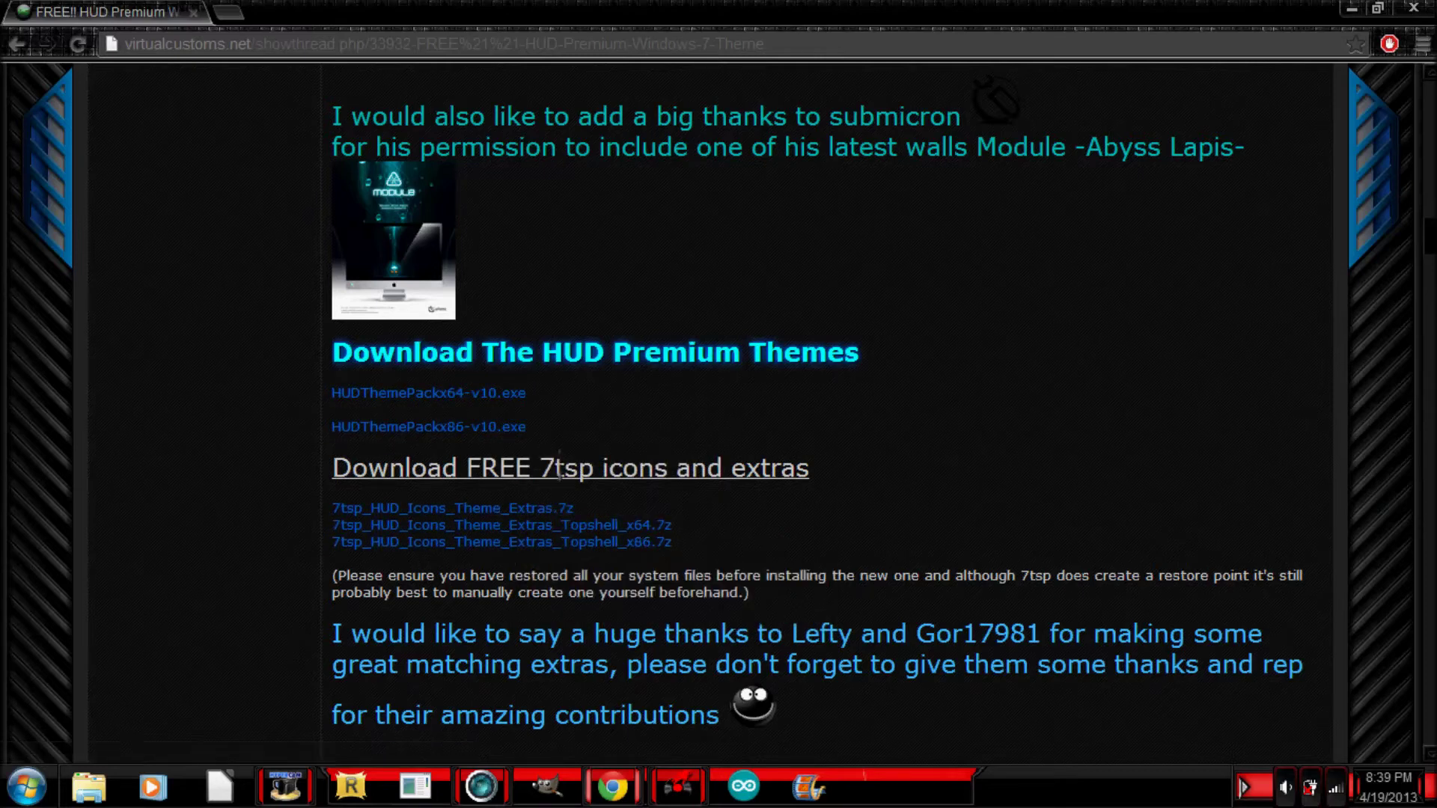
Download HUDThemePackx64-v10.exe and open it from the download shelf.
click(503, 393)
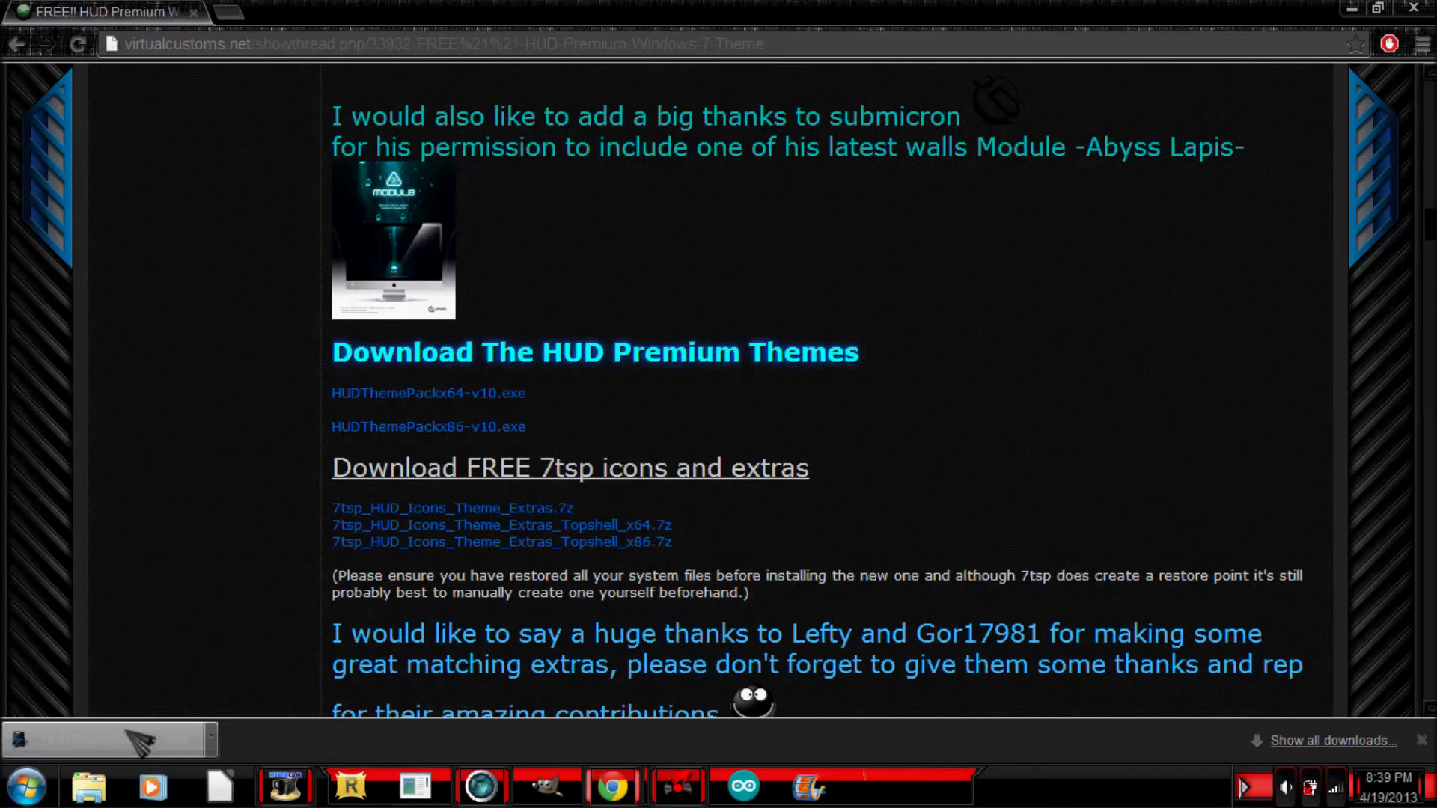
click(112, 739)
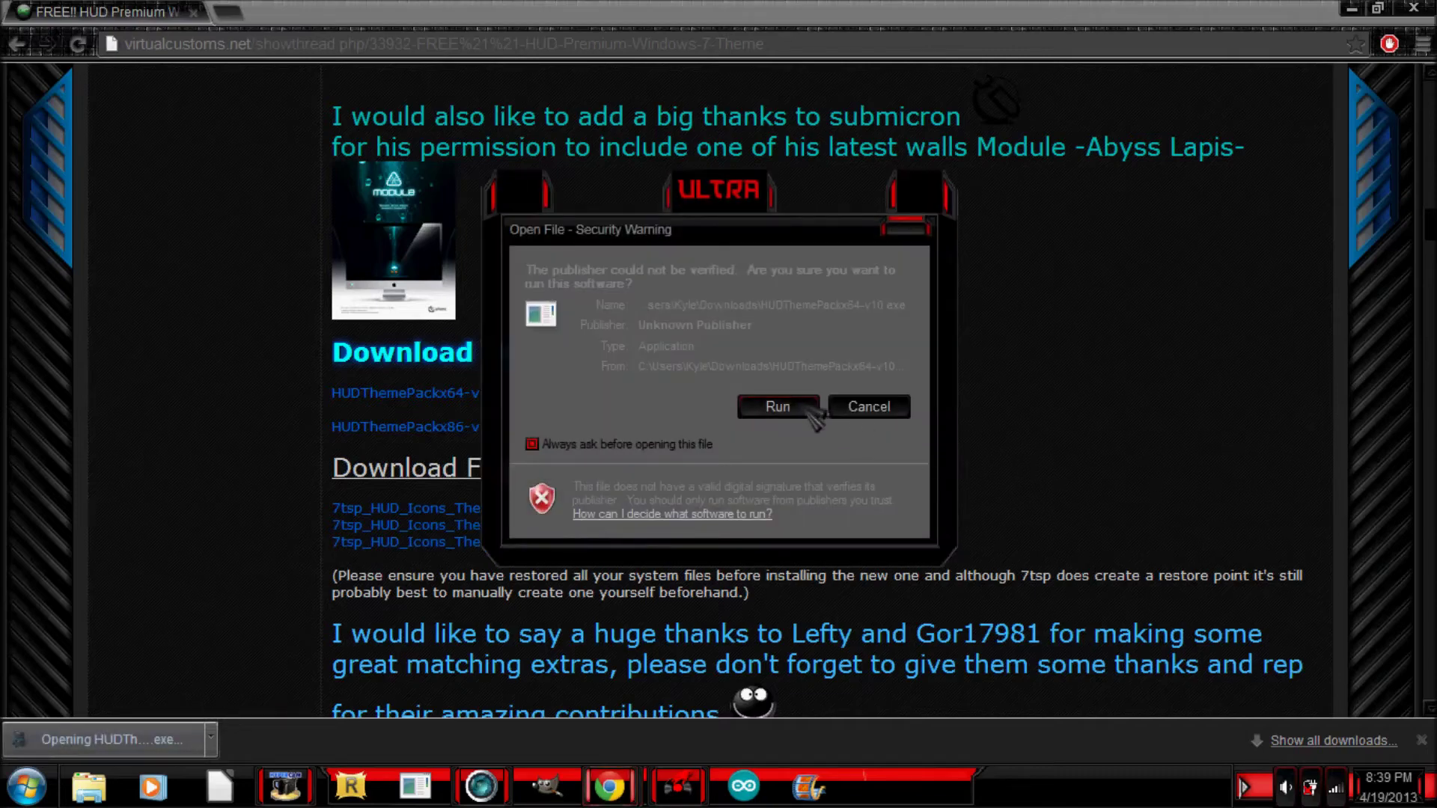
Allow the unverified HUDThemePackx64-v10.exe installer to run.
click(802, 407)
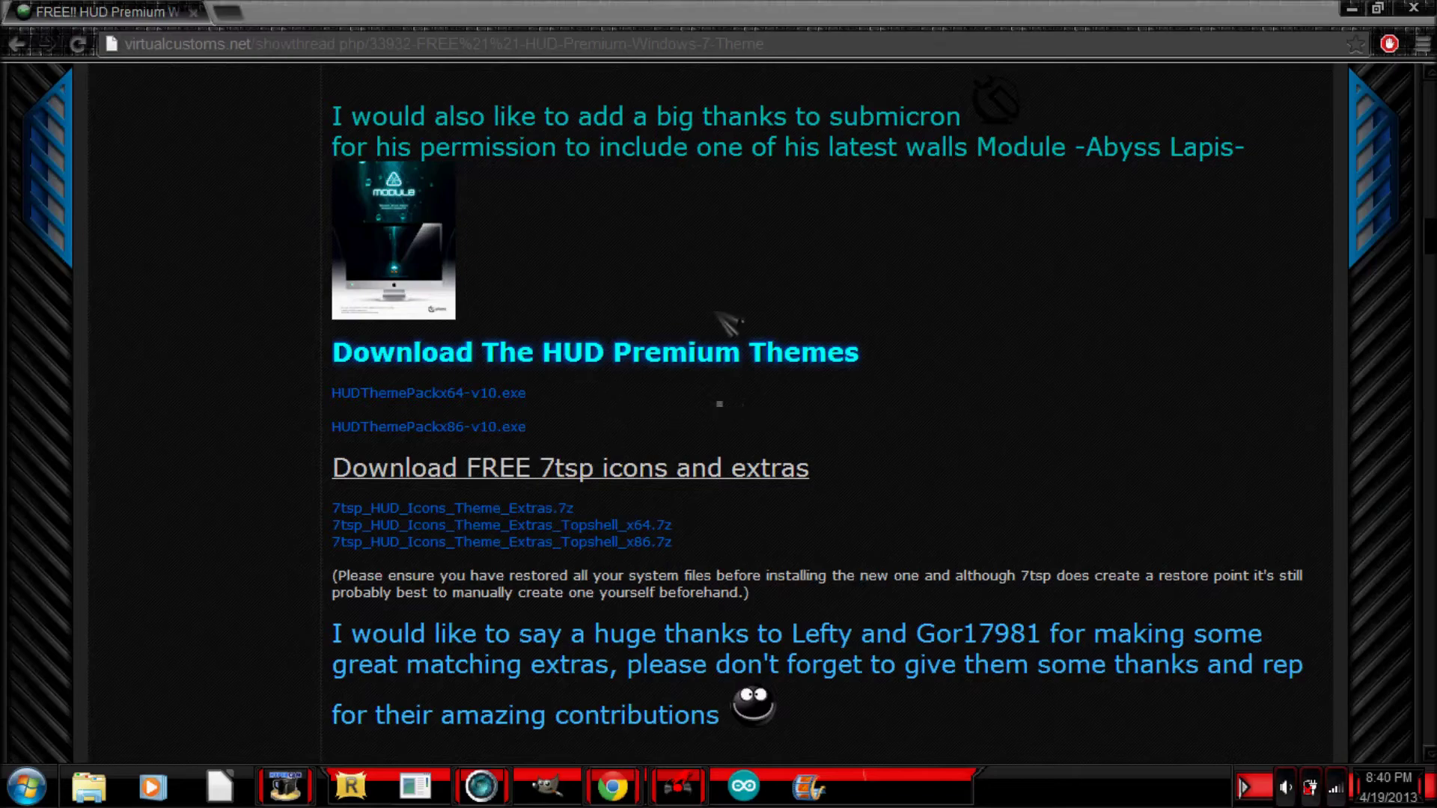
Minimize Chrome and get past the installer's no-uninstaller notice, welcome page and licence page.
click(1351, 9)
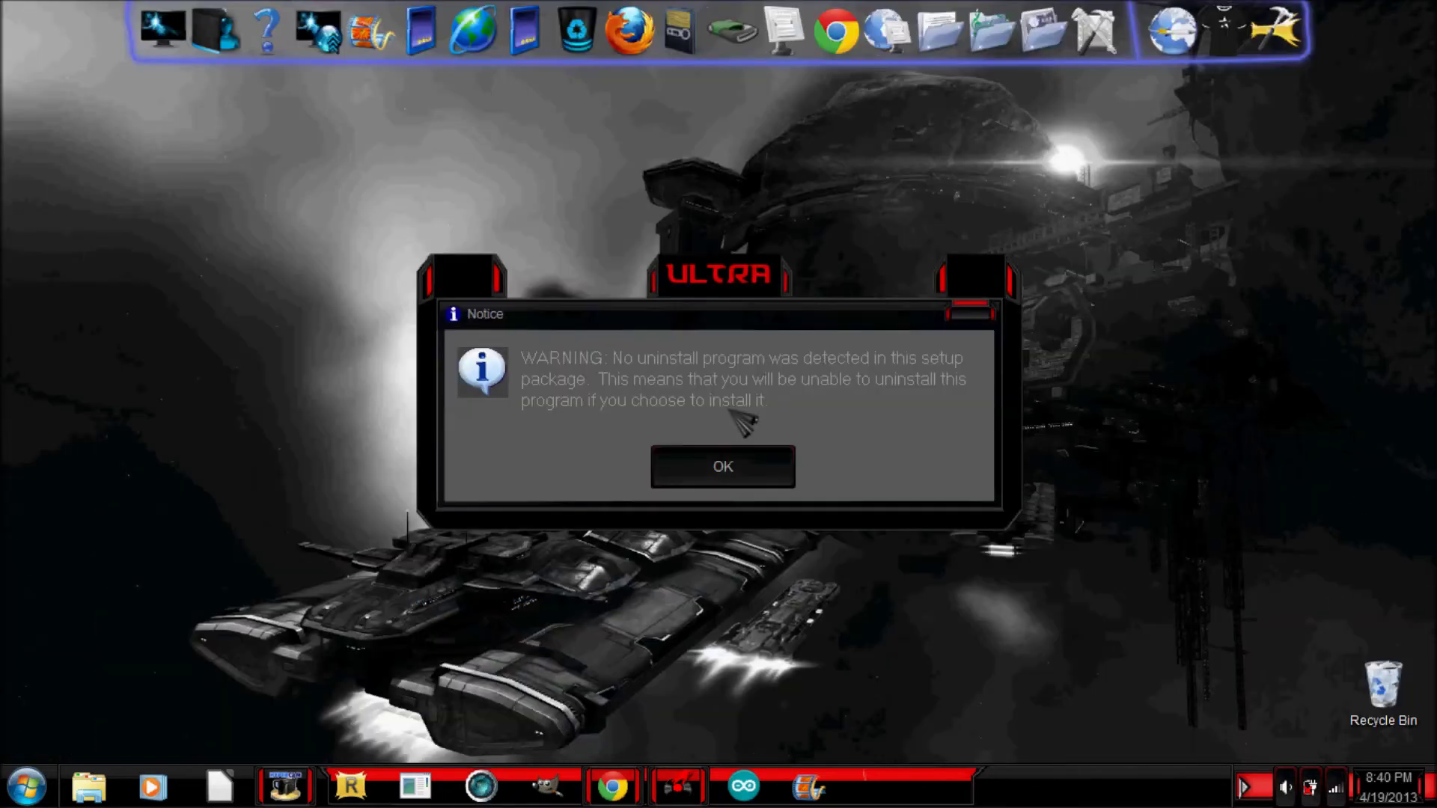
click(713, 464)
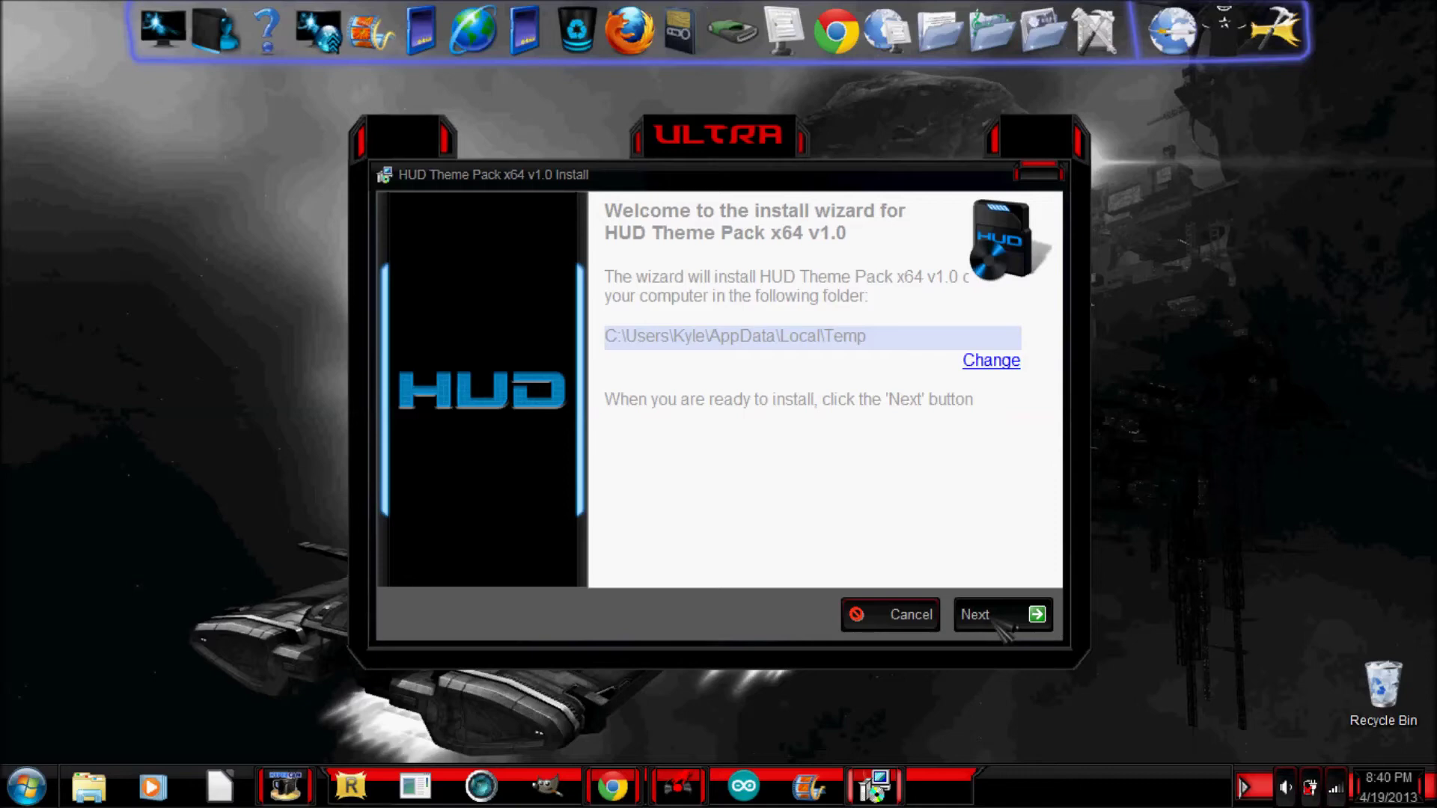
click(1000, 626)
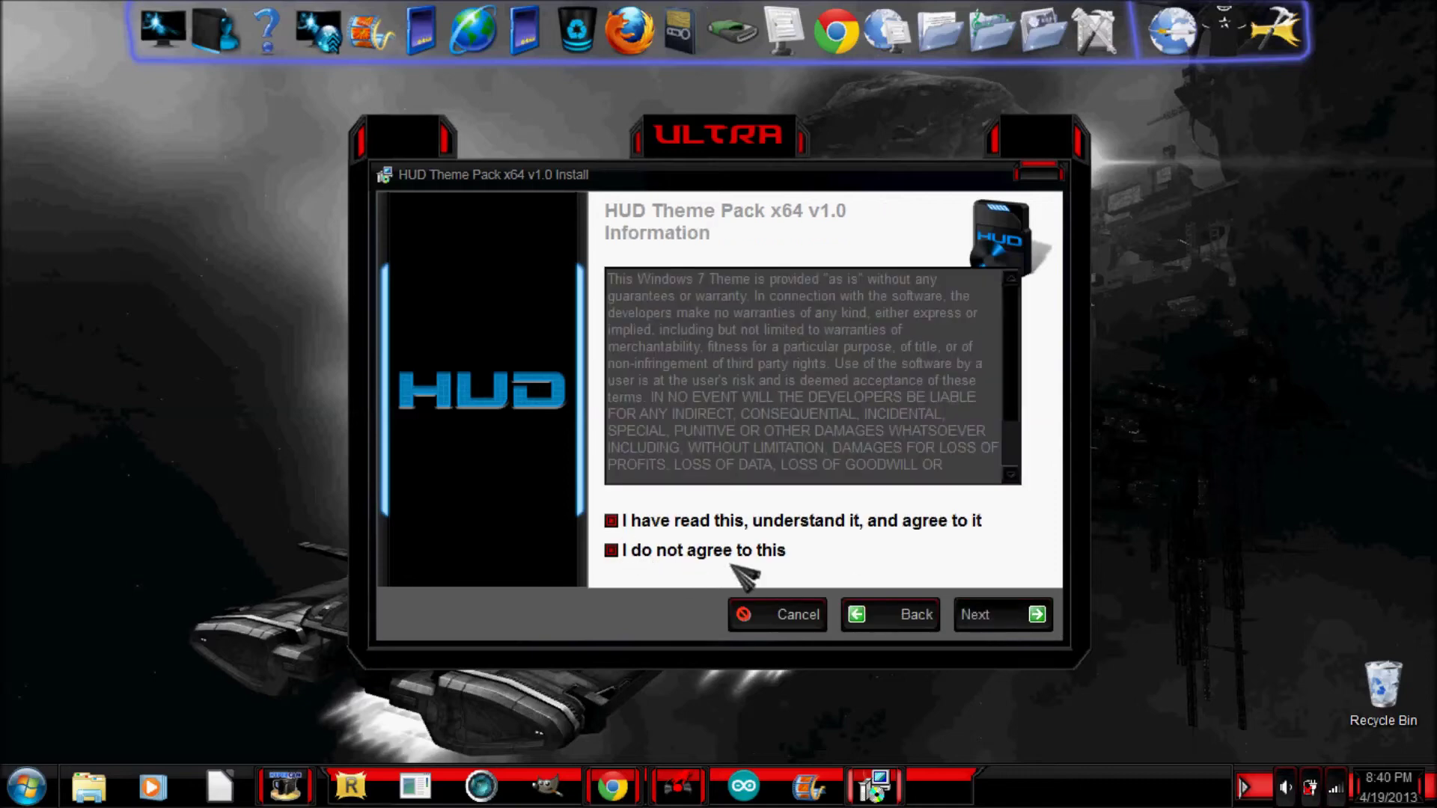
click(1036, 616)
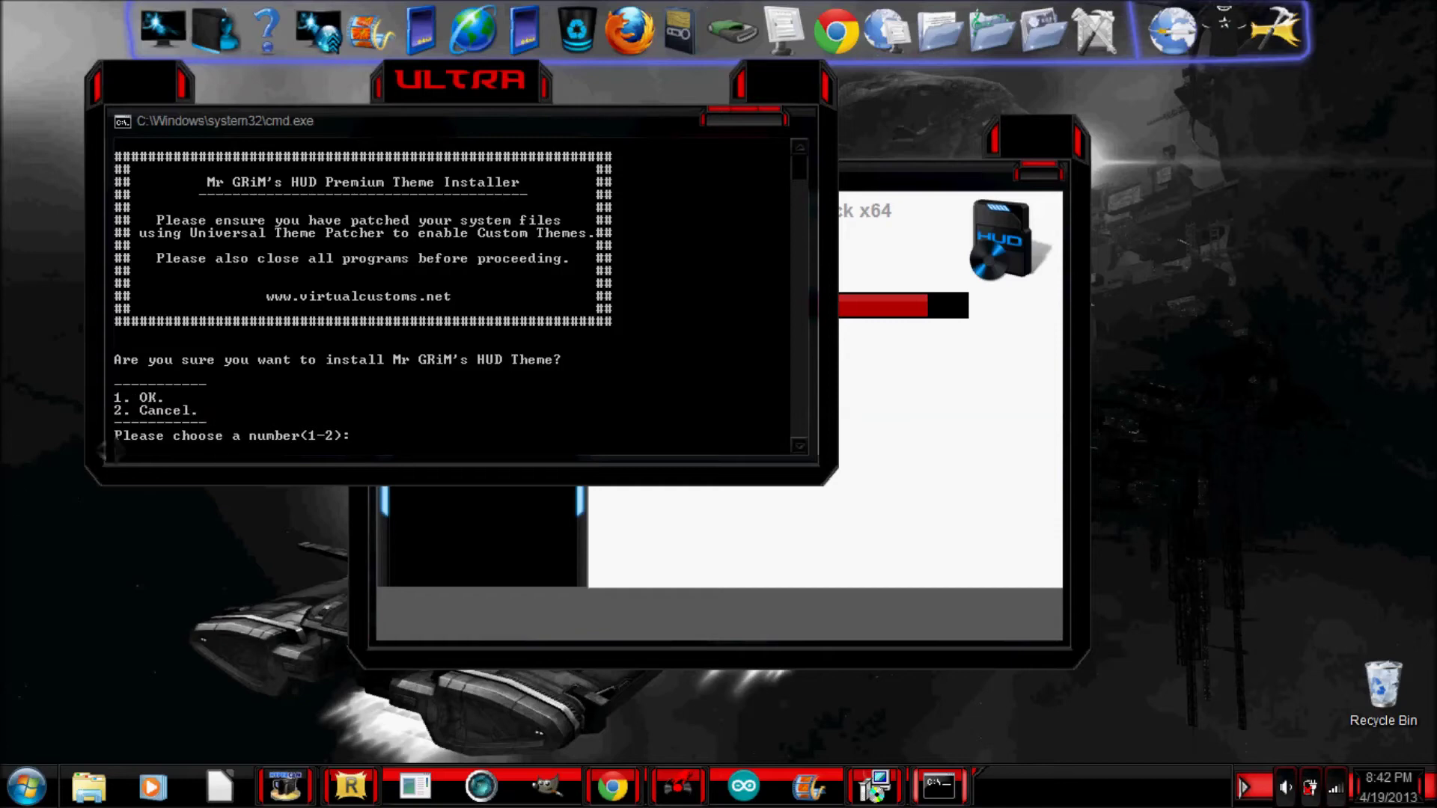
Answer 1 to install, logon screen, Resource Changer, Start Button, navigation buttons and Fonts.
text(1)
key(Return)
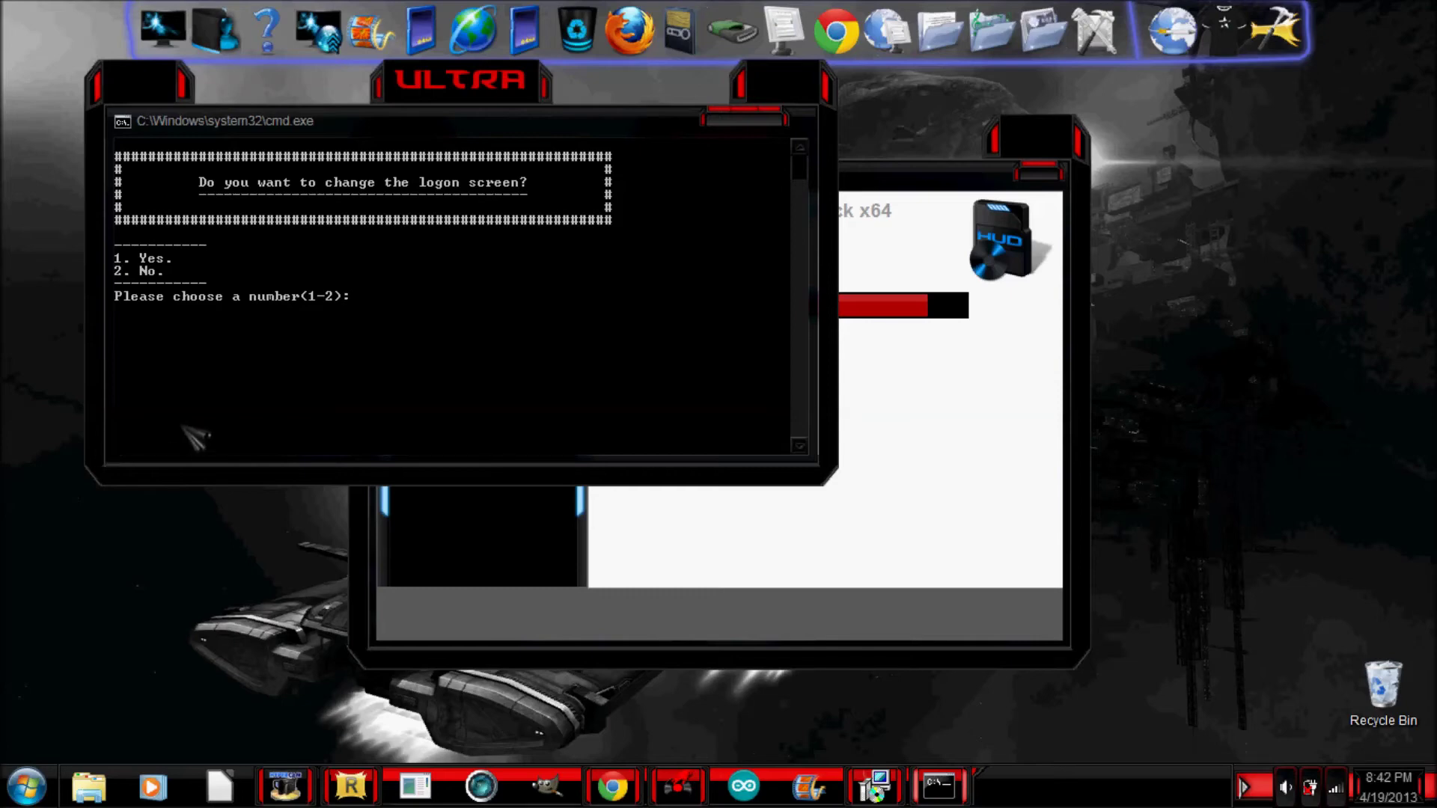
text(1)
key(Return)
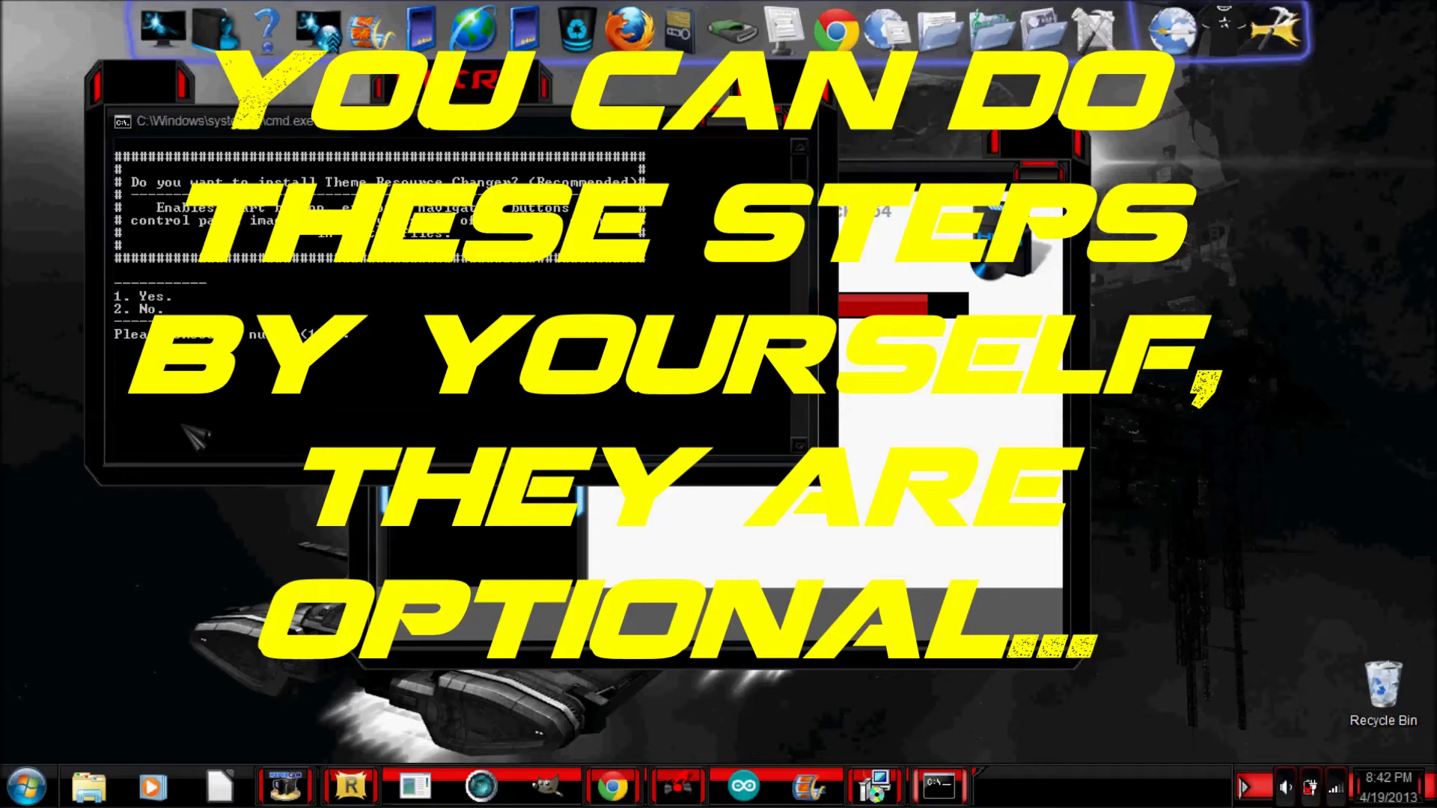
text(1)
key(Return)
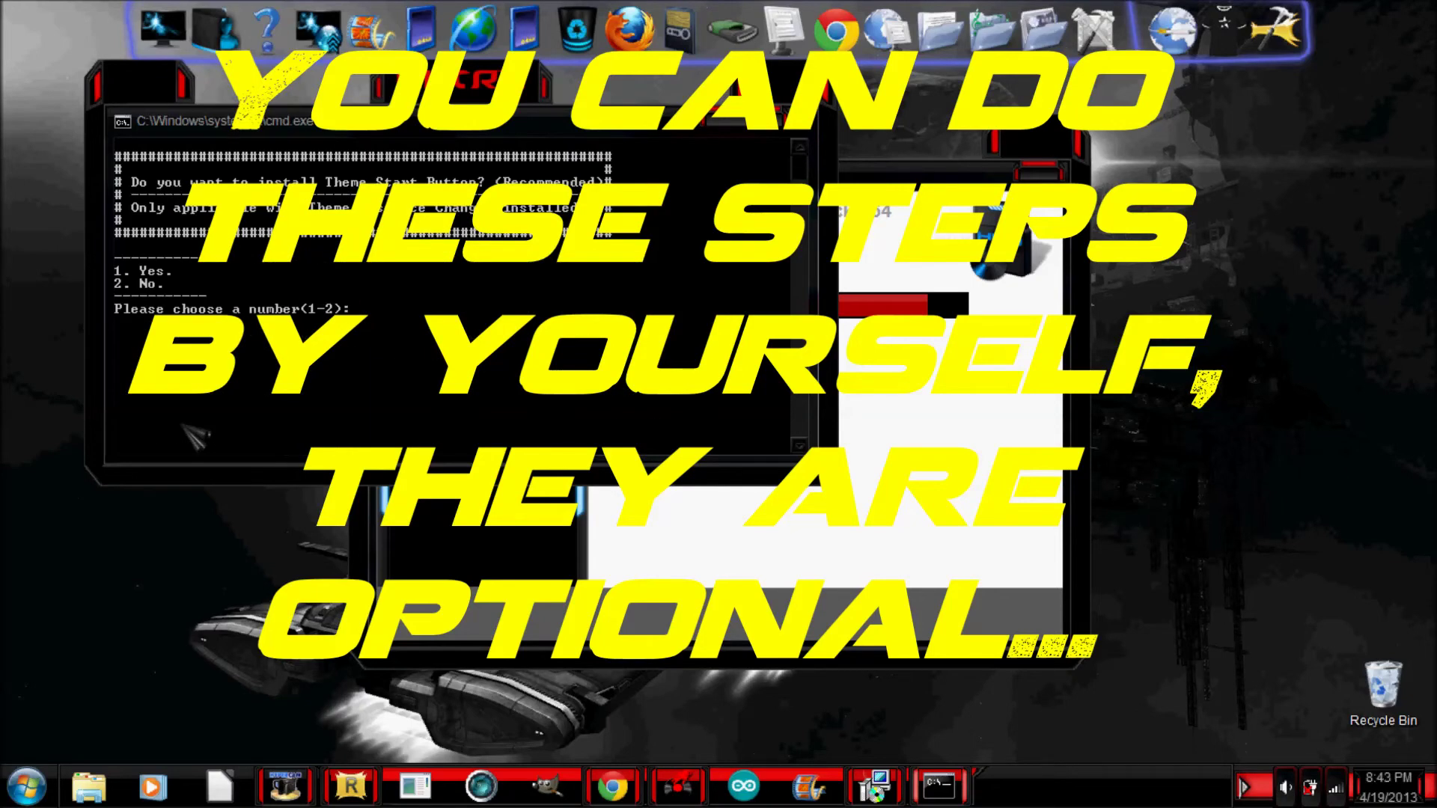
text(1)
key(Return)
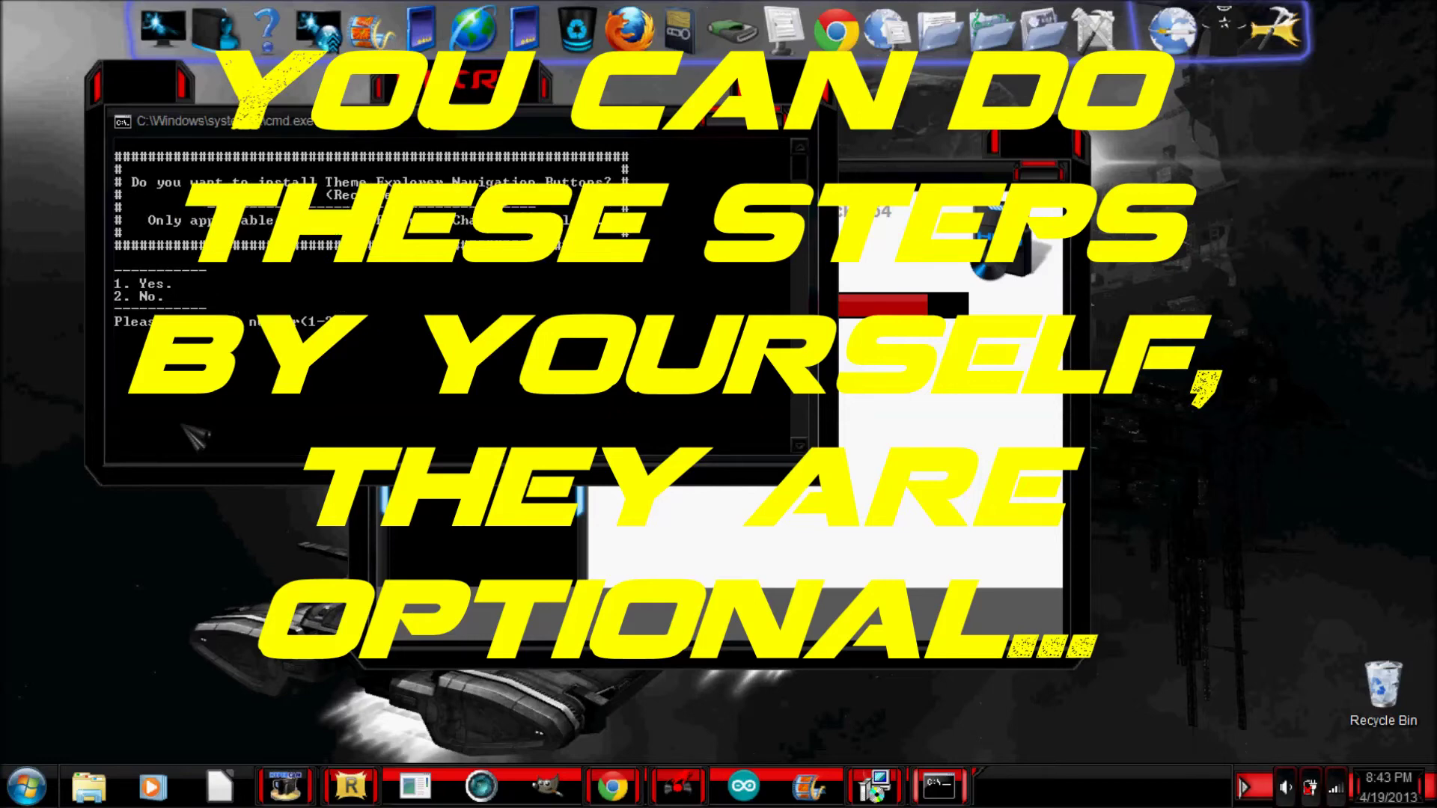
text(1)
key(Return)
text(1)
key(Return)
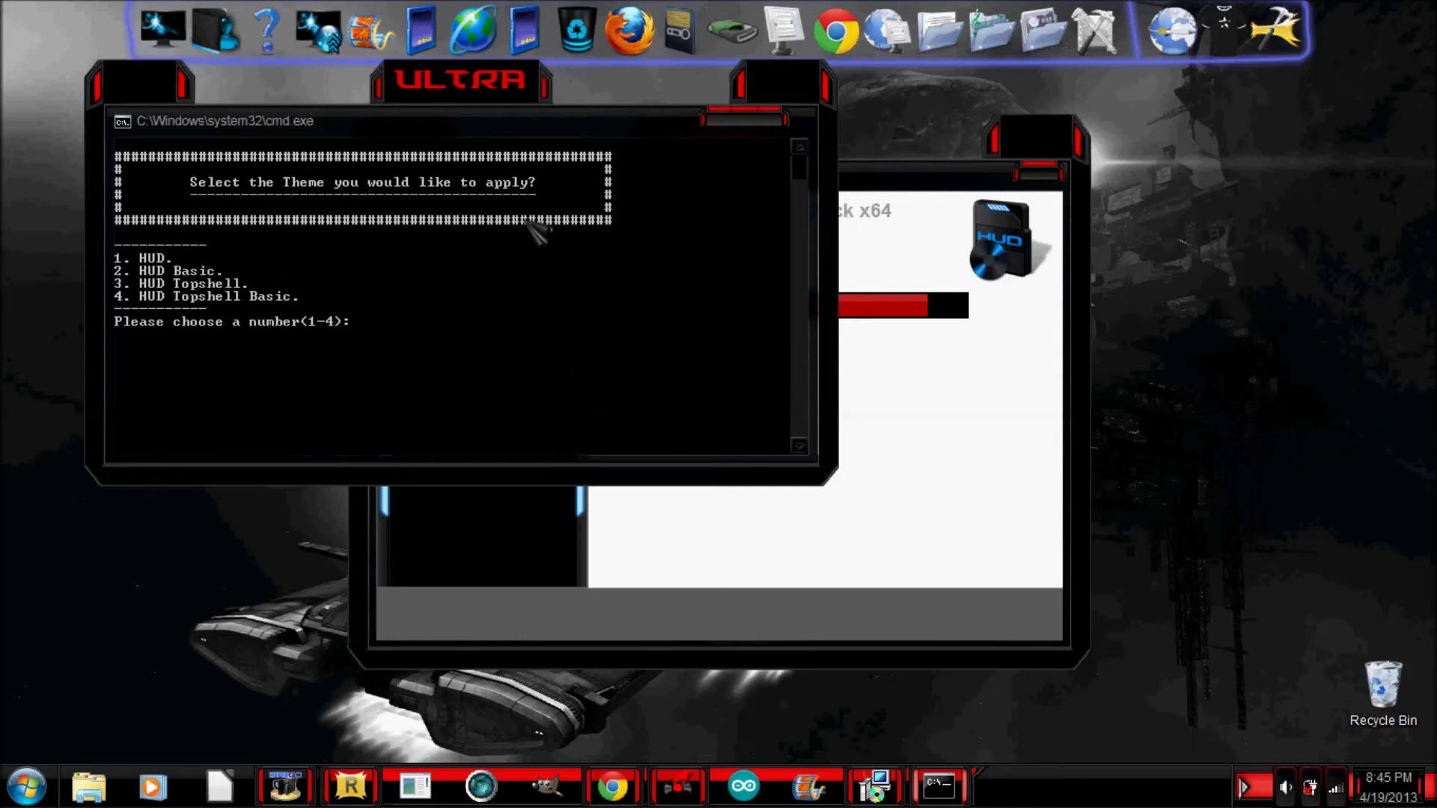
Choose option 1 (HUD) as the theme to apply, finishing the install.
text(1)
key(Return)
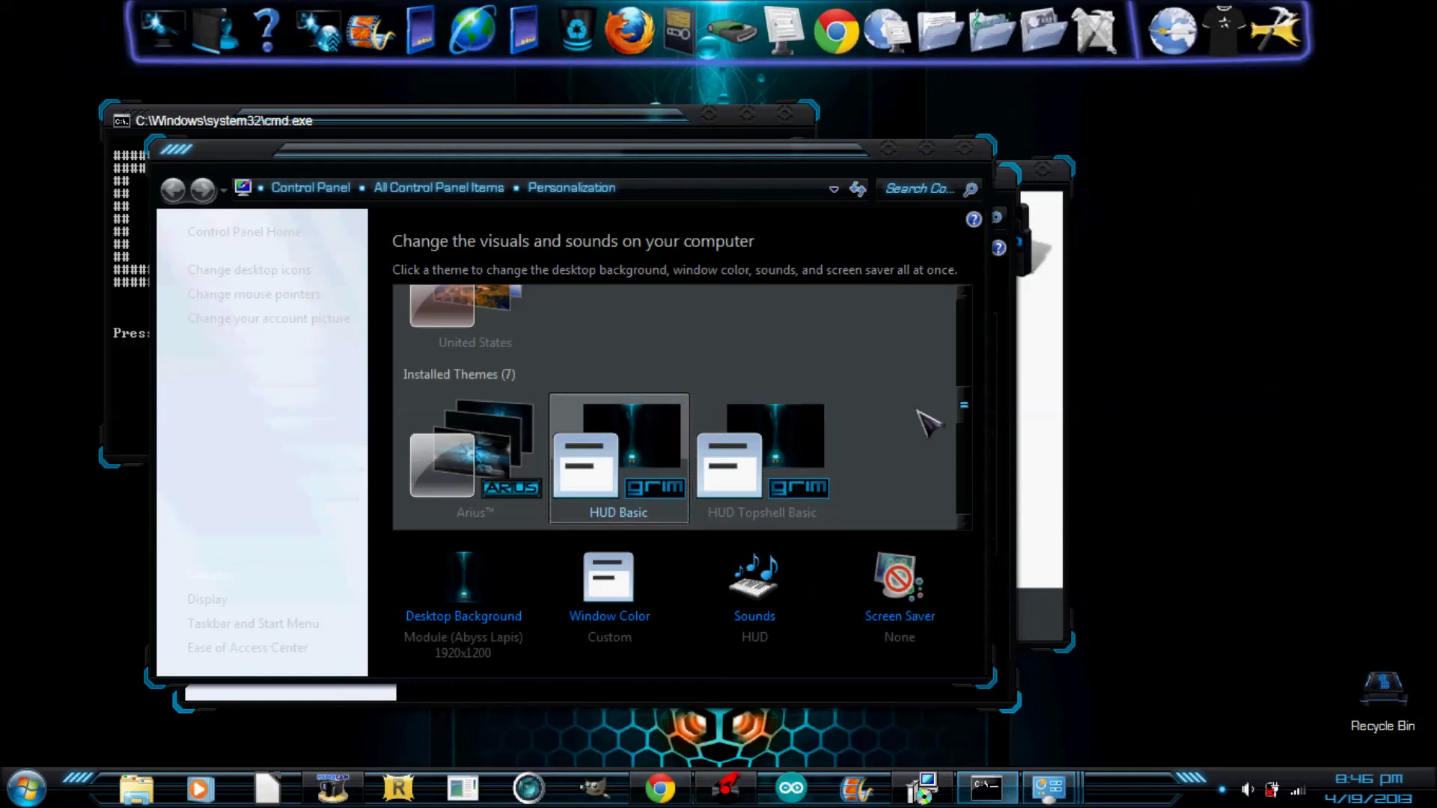
Close the duplicate Personalization window and the finished installer console window.
drag(965, 415, 978, 289)
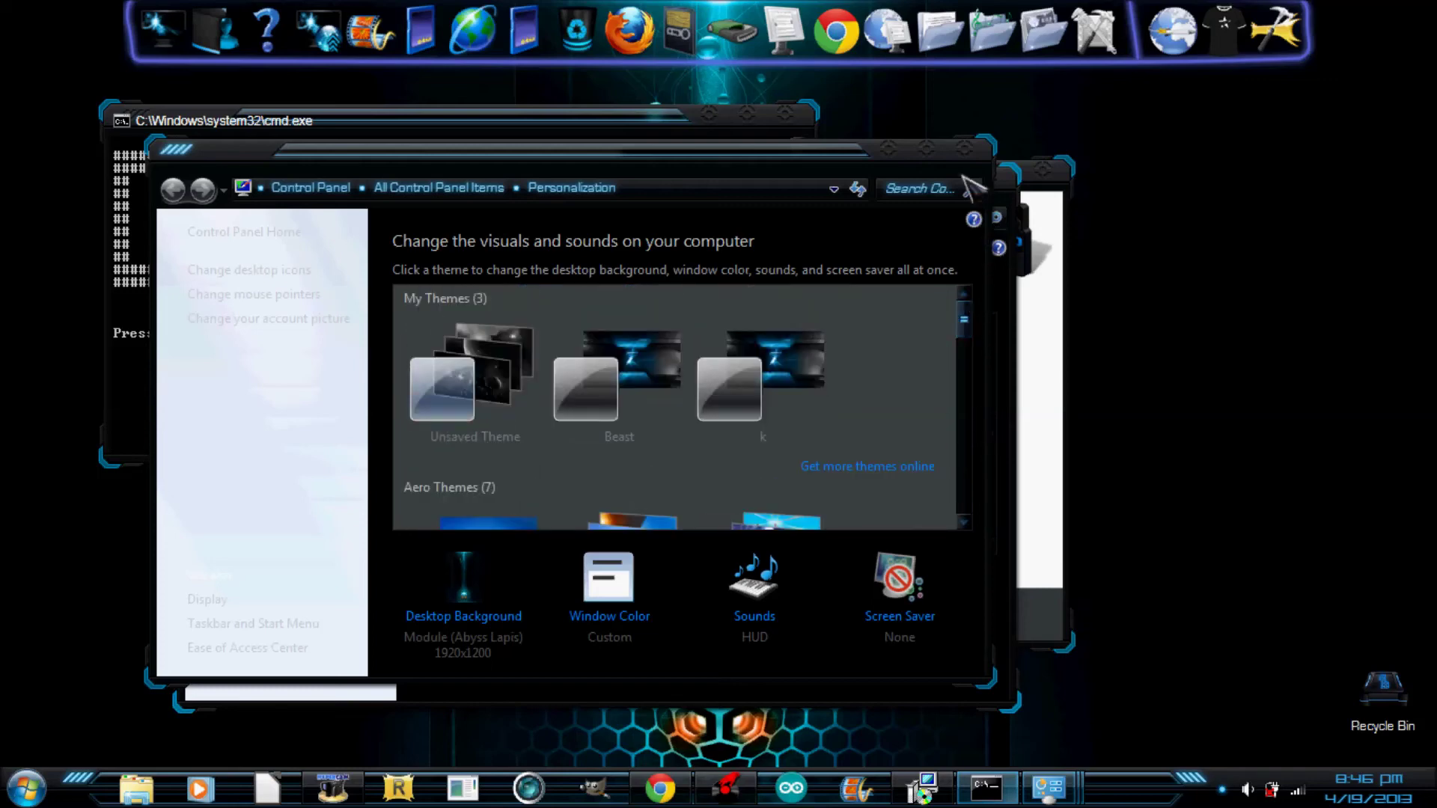
click(965, 148)
click(683, 128)
drag(683, 128, 804, 199)
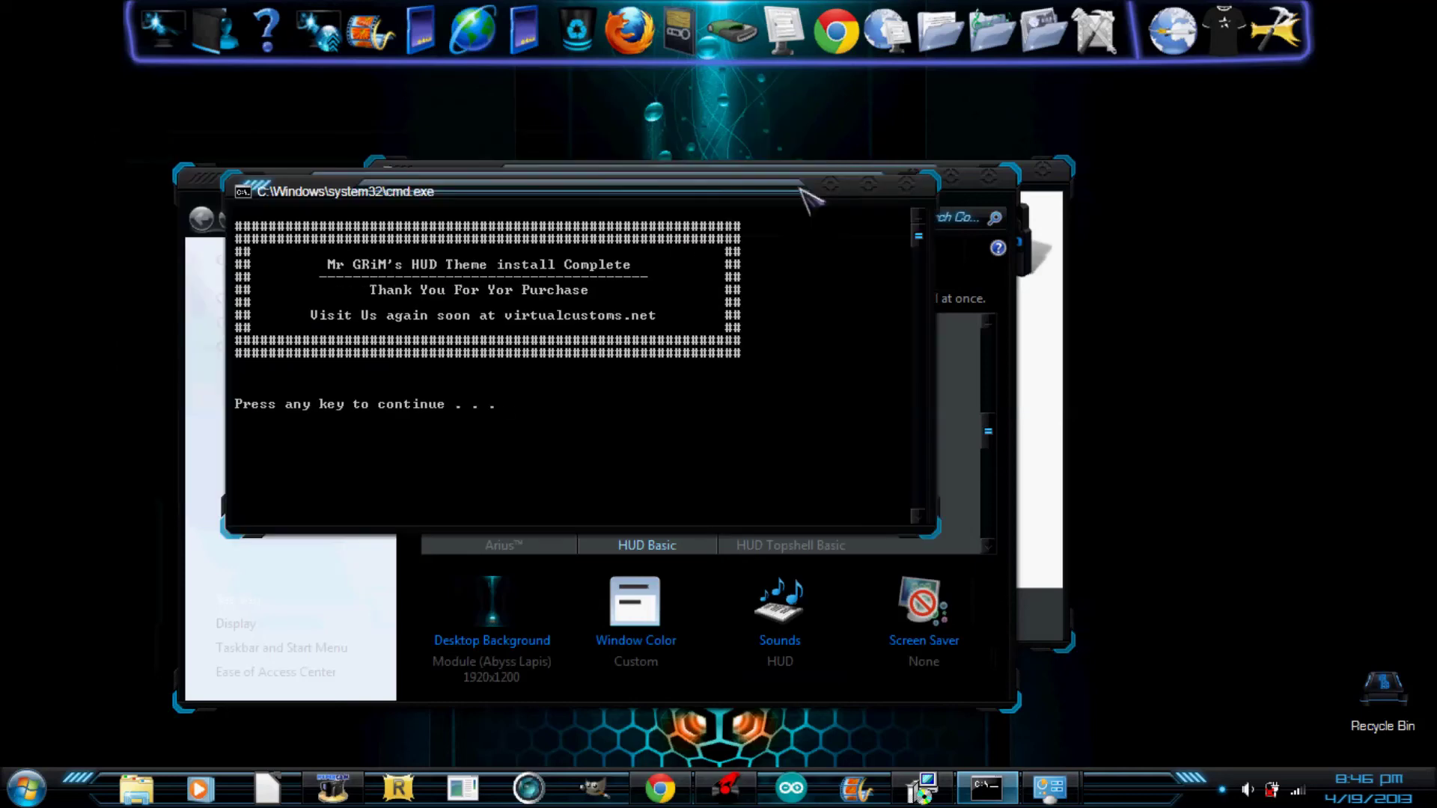
click(909, 184)
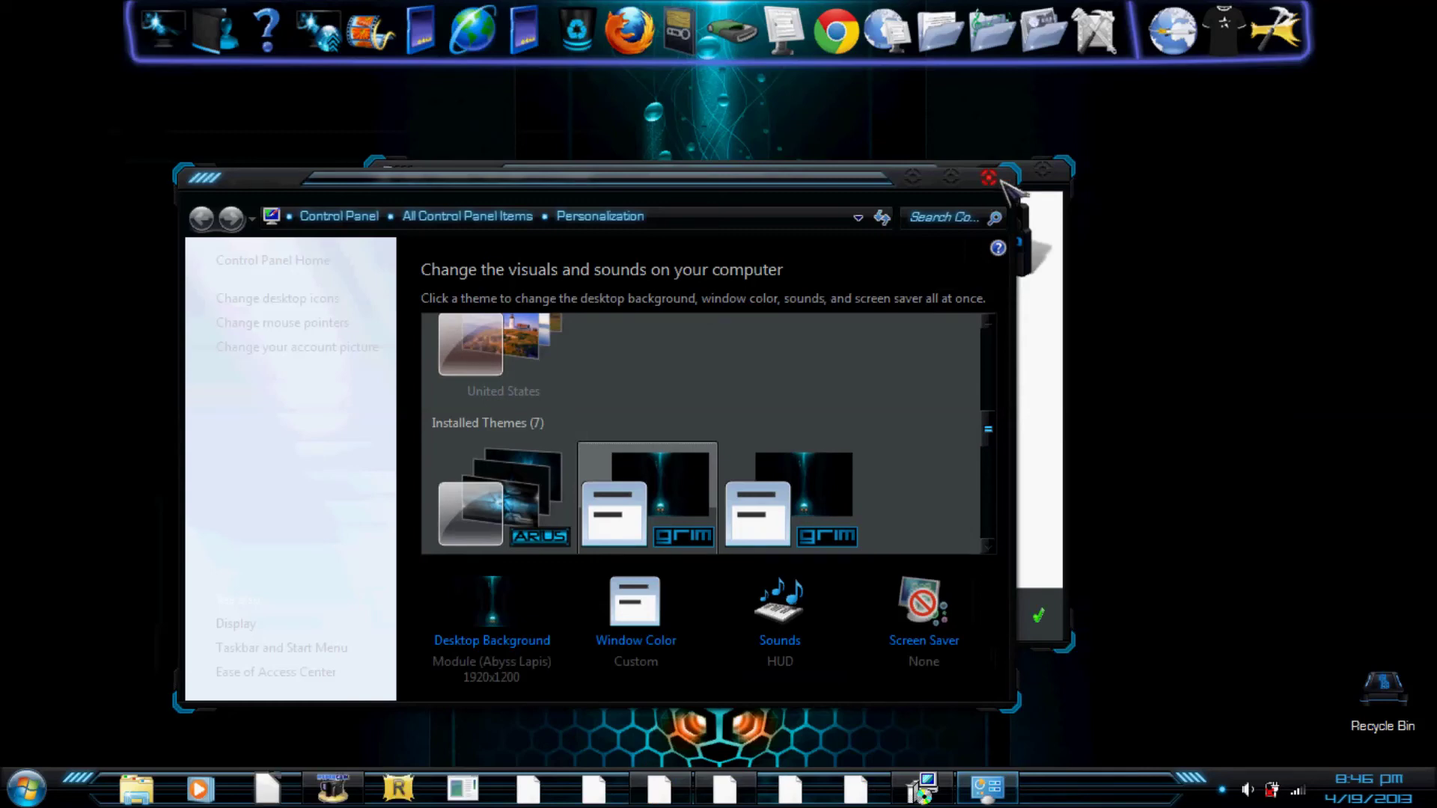
Close the remaining Personalization window and the HUD installer's success message.
click(989, 177)
drag(1003, 186, 944, 246)
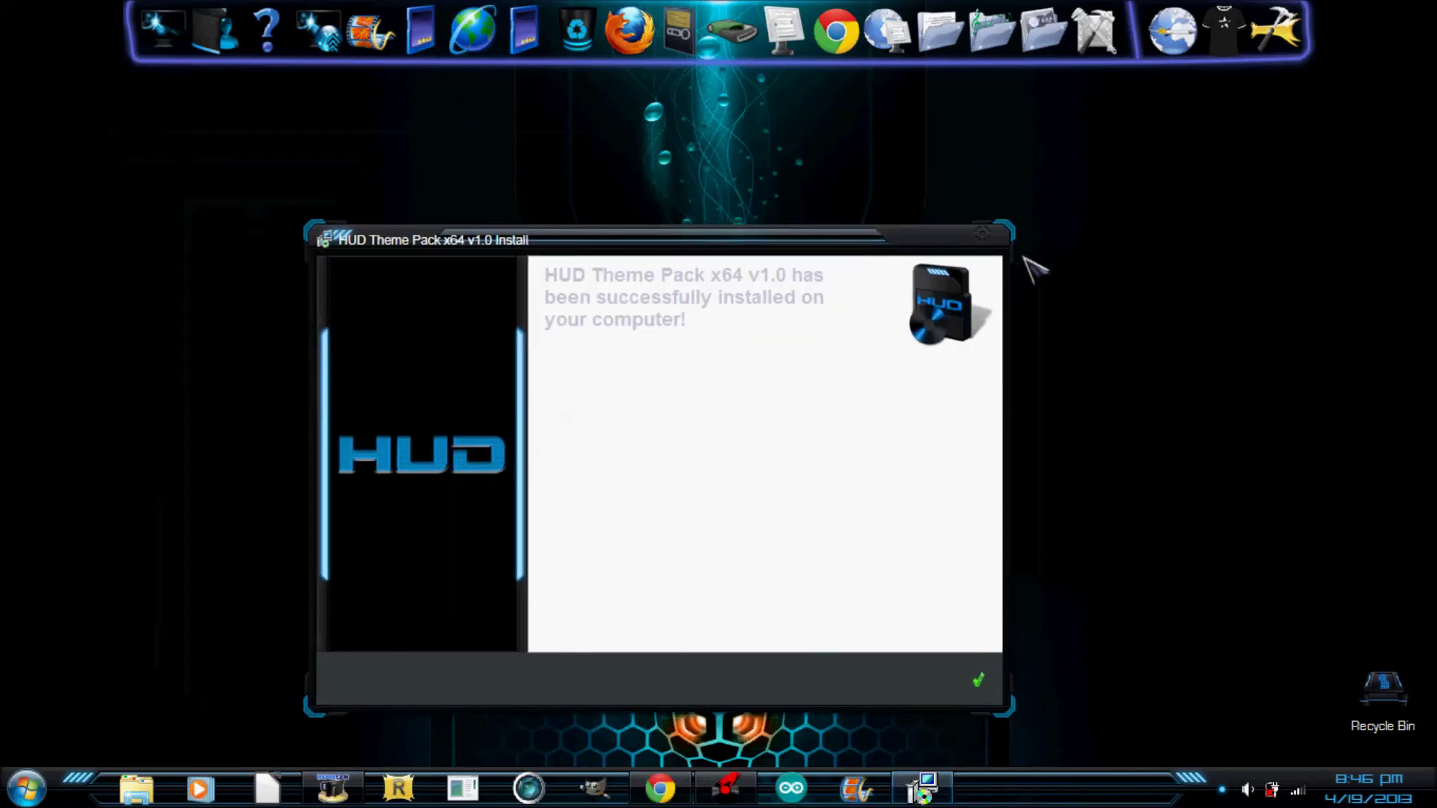
click(984, 229)
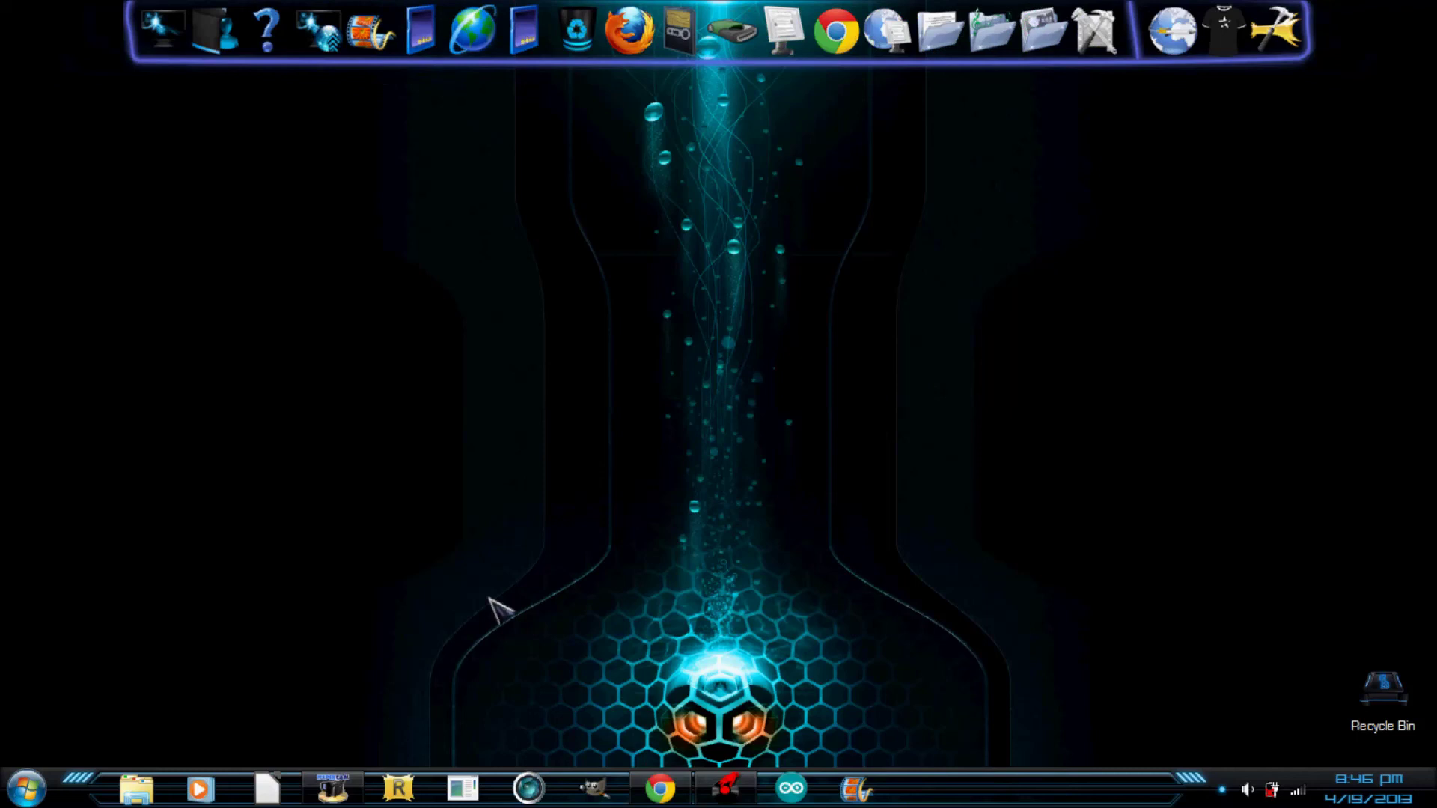
click(26, 787)
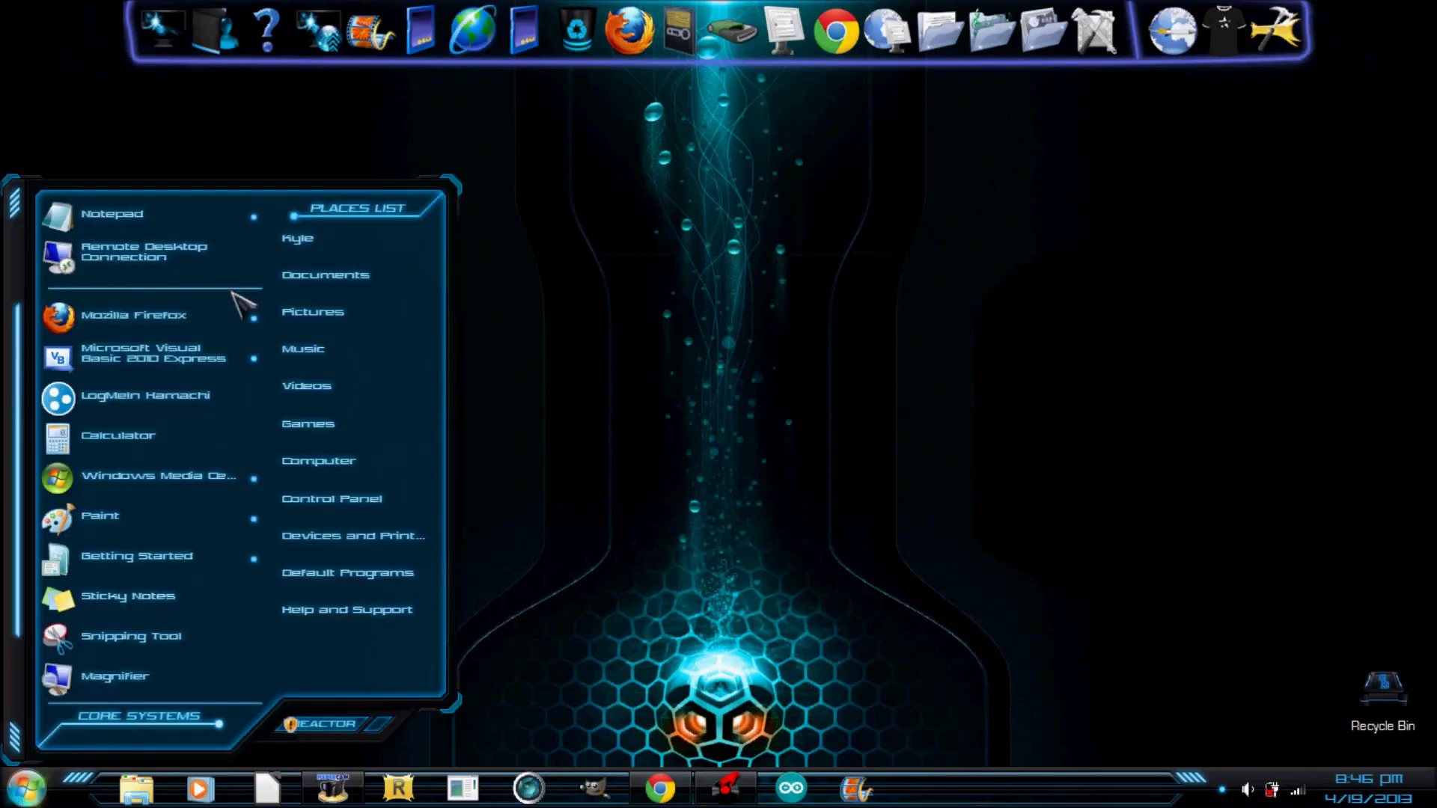
click(315, 250)
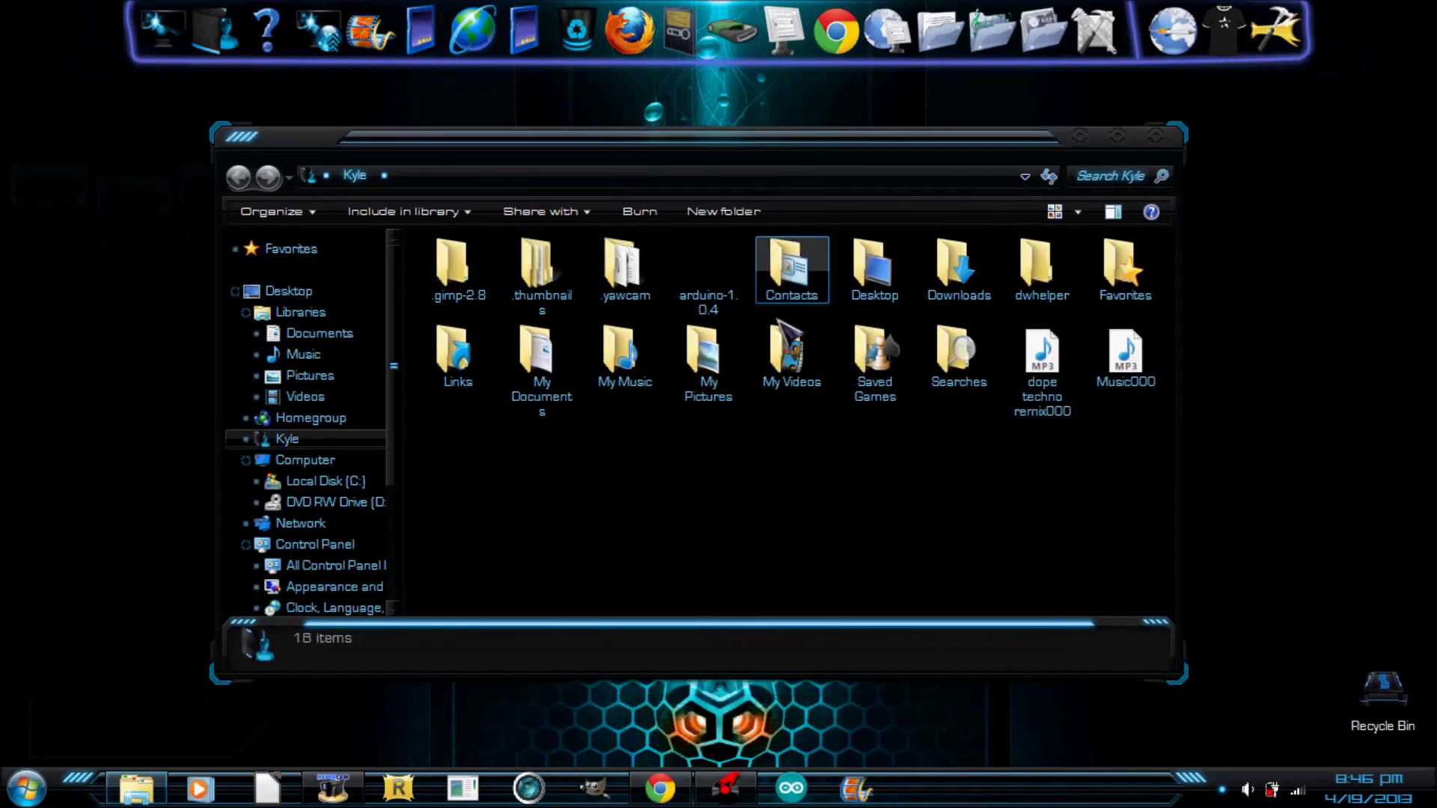
click(1156, 135)
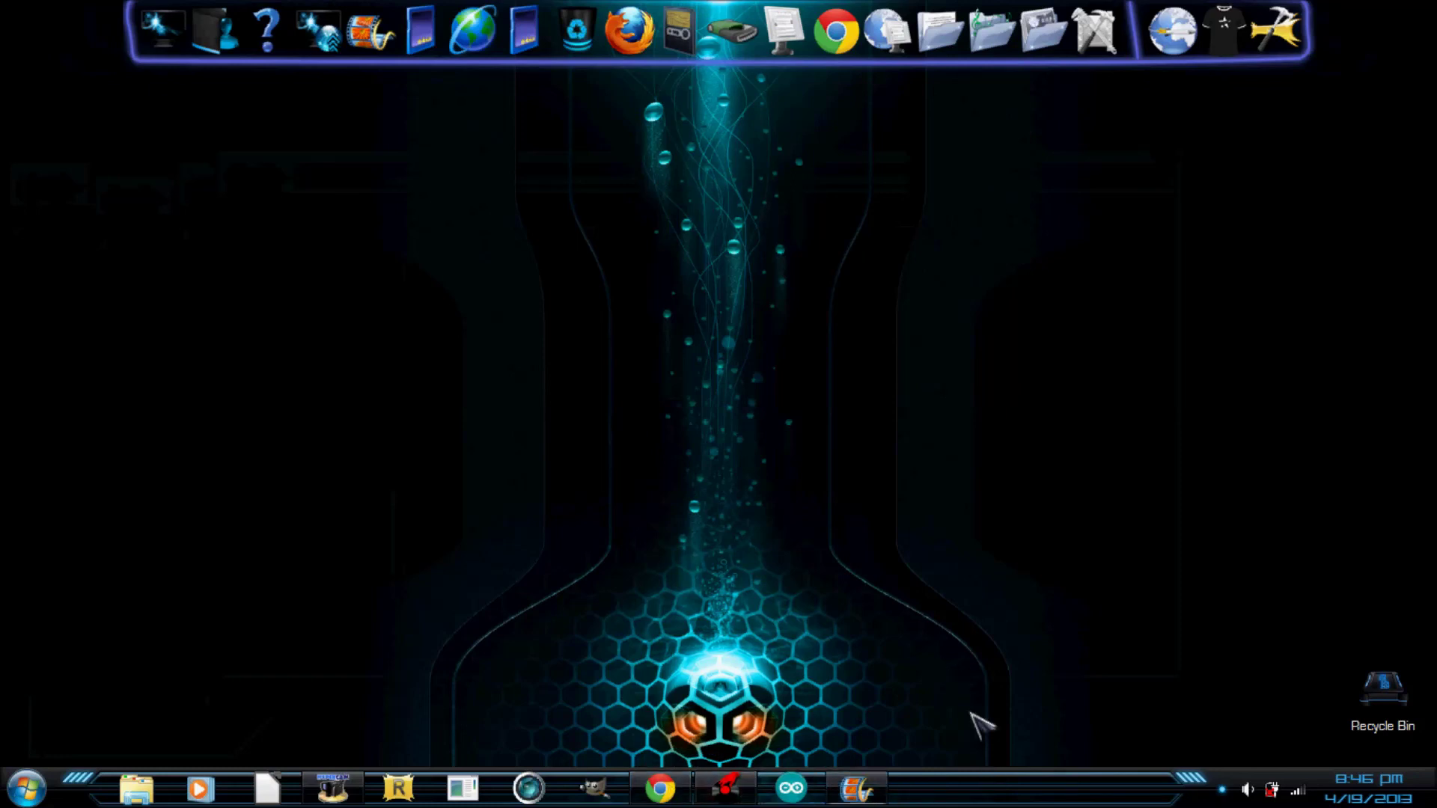
right_click(891, 512)
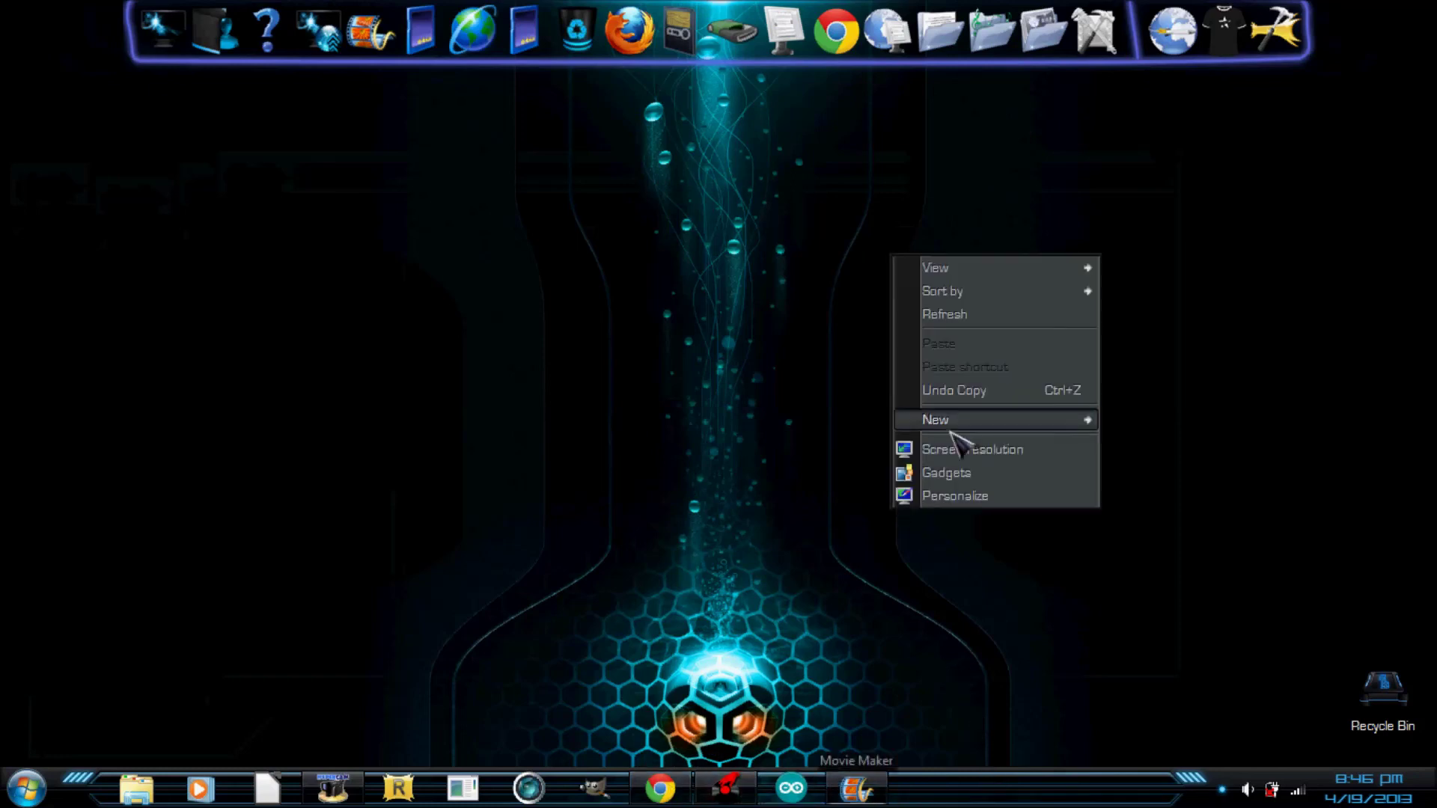
click(1003, 500)
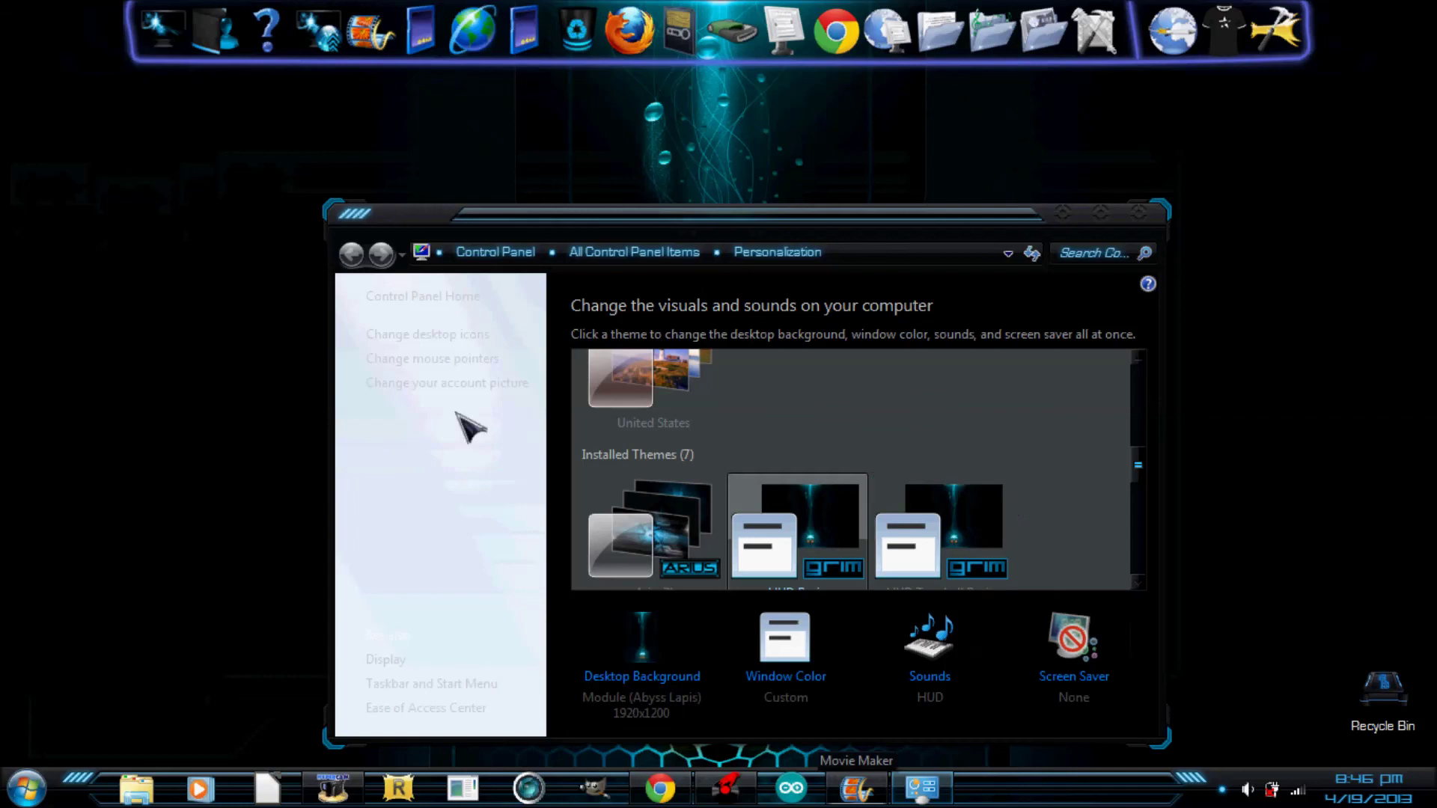
scroll(458, 413, up, 5)
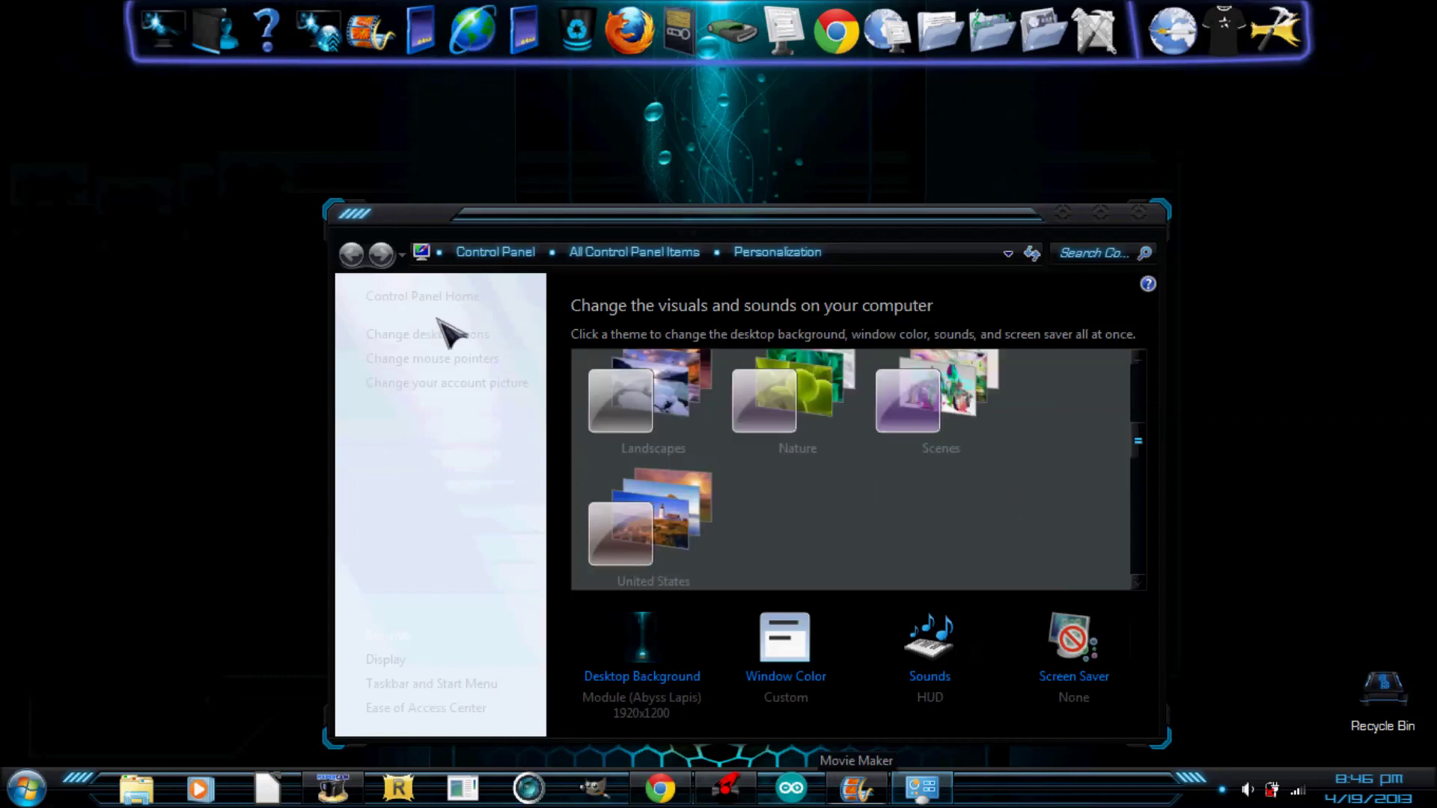
click(508, 255)
click(352, 255)
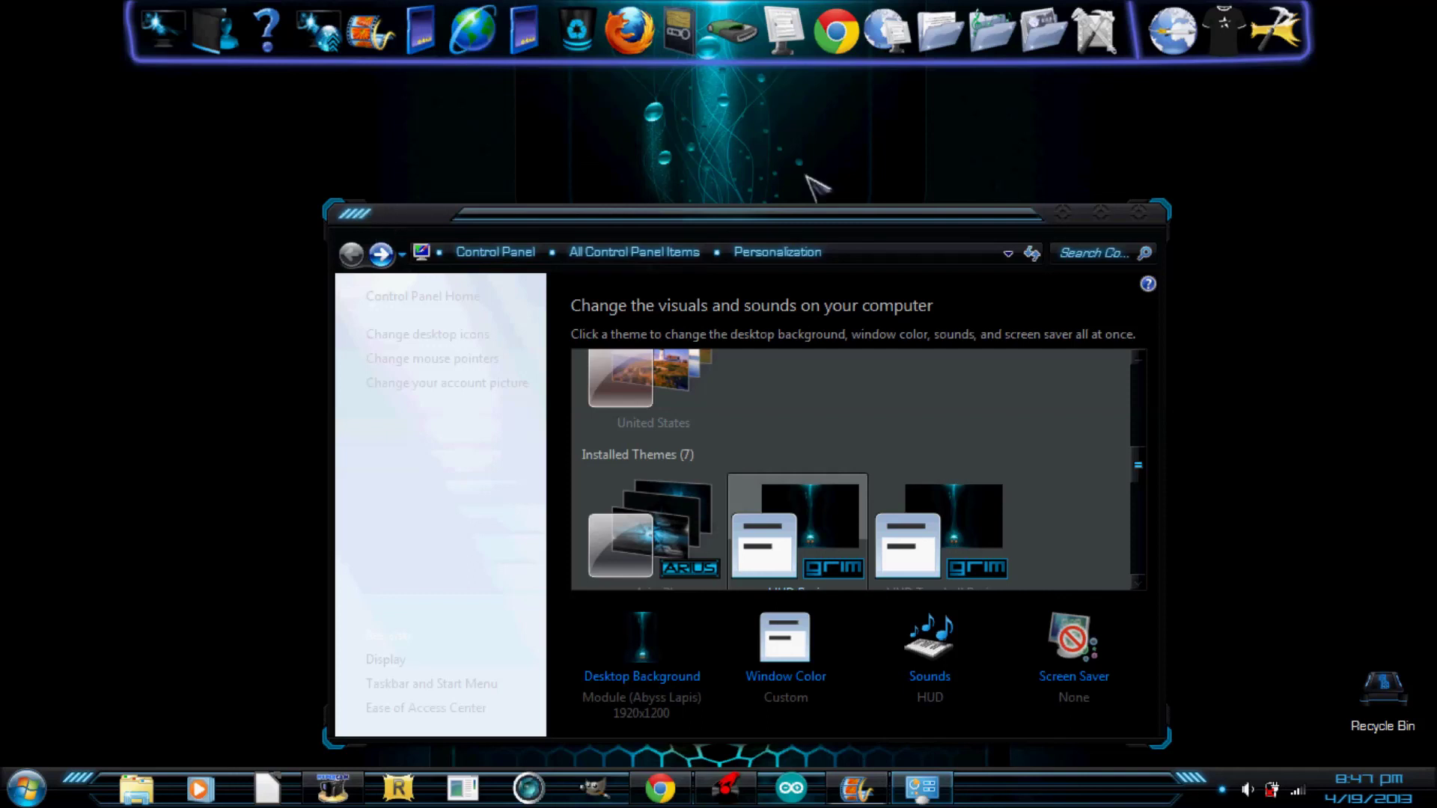
click(1139, 213)
drag(1133, 171, 501, 336)
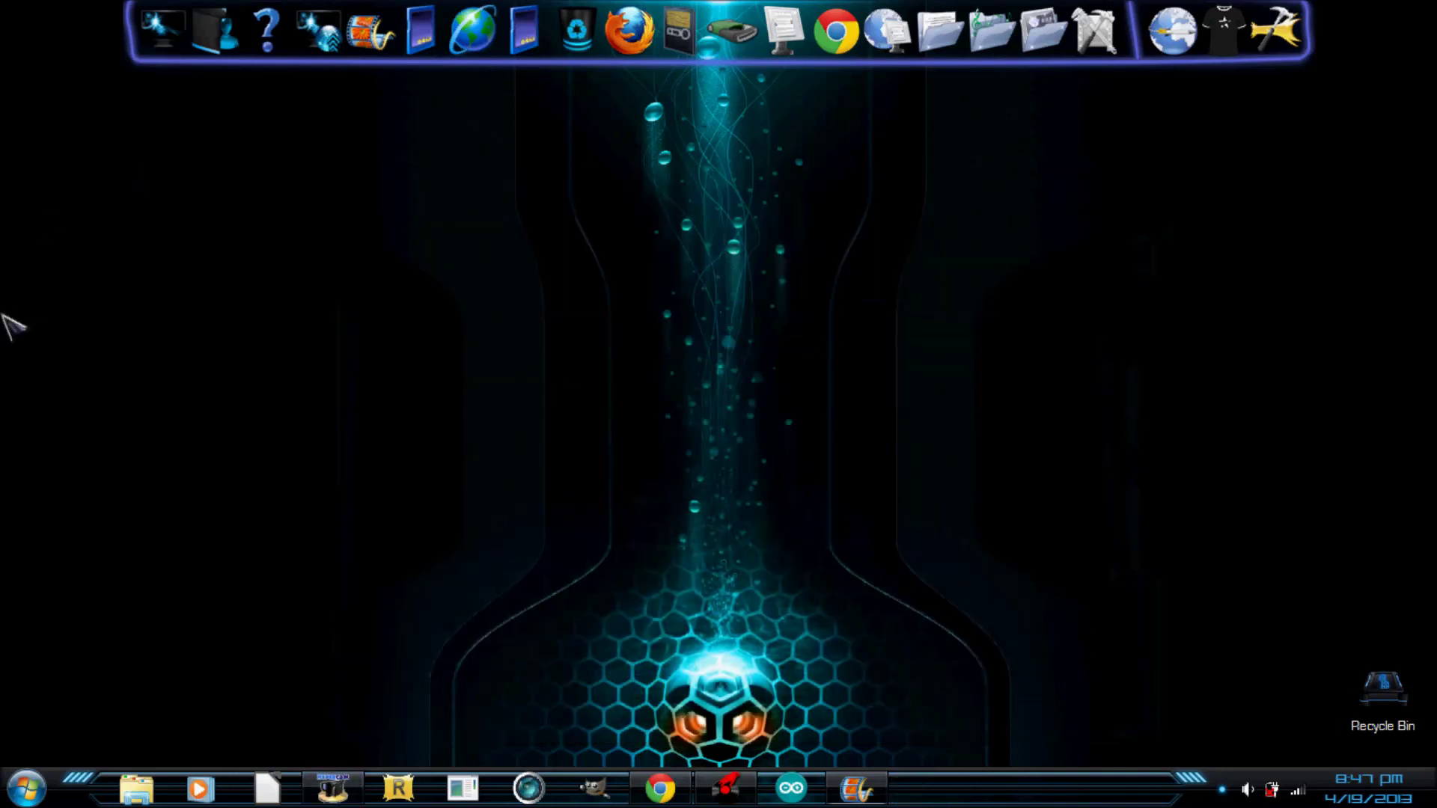
drag(64, 146, 1039, 517)
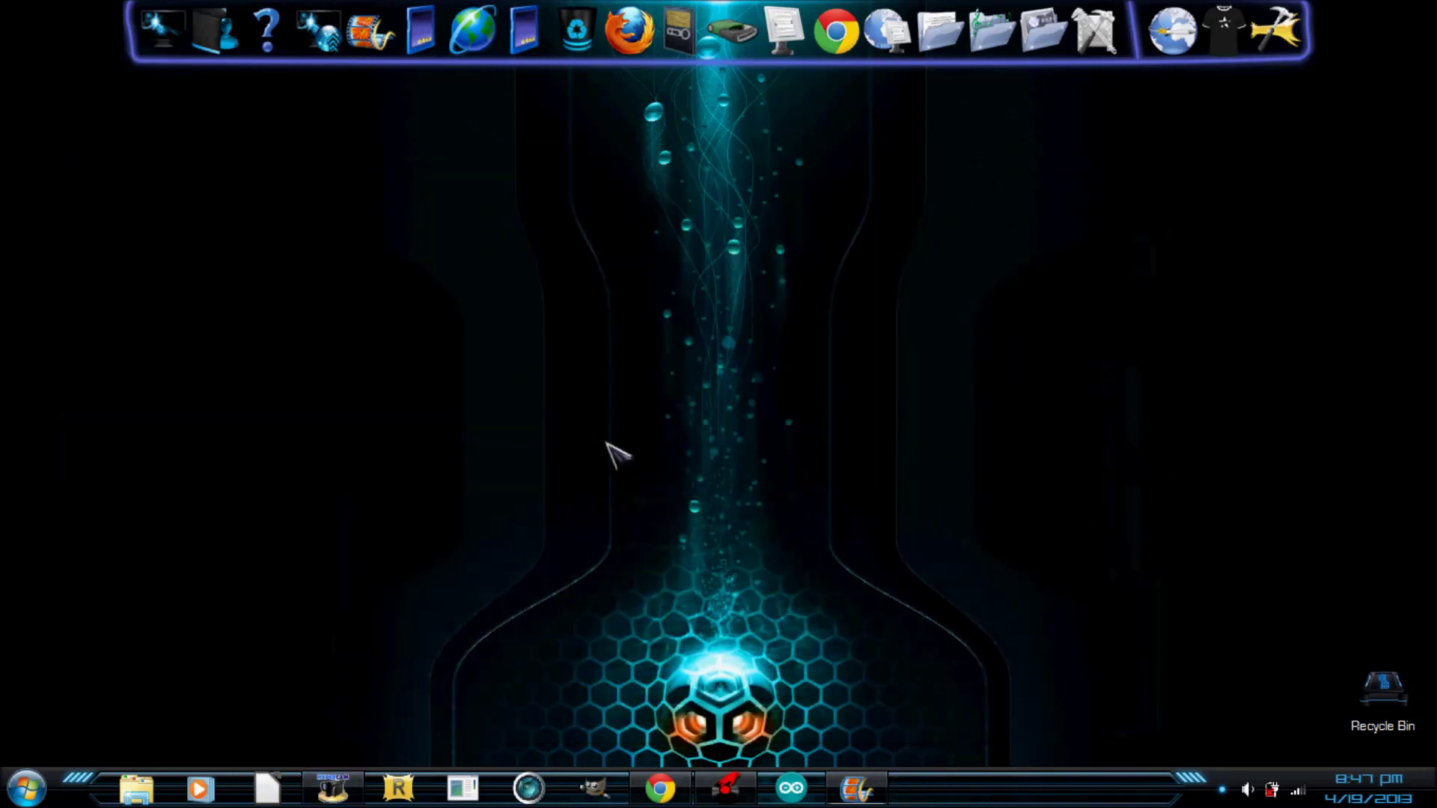